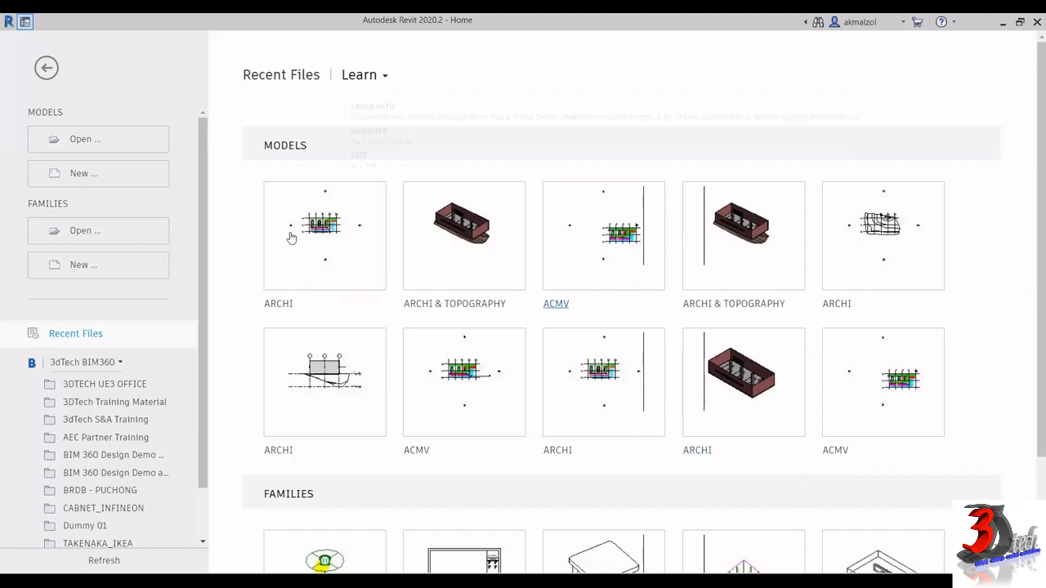
- Open the ARCHI & TOPOGRAPHY.rvt project from the Topic 1-Sea level folder
click(76, 139)
click(838, 109)
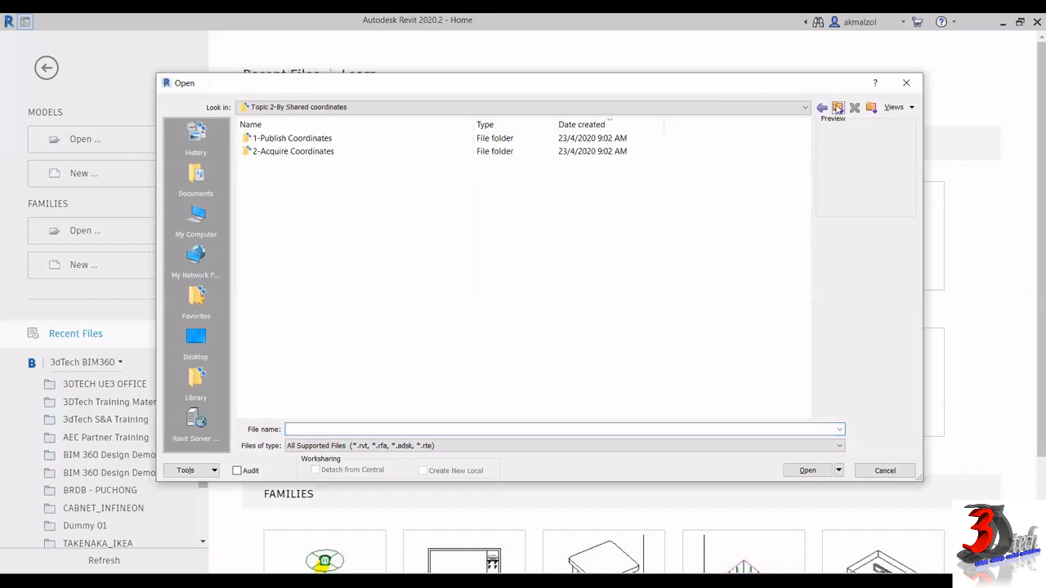
click(838, 108)
click(837, 108)
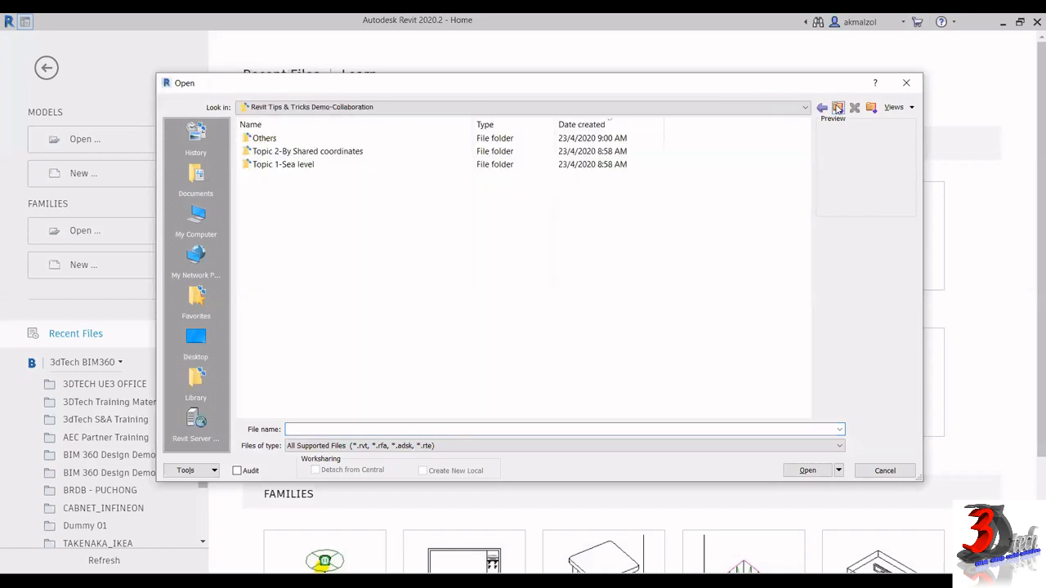
double_click(299, 164)
click(303, 138)
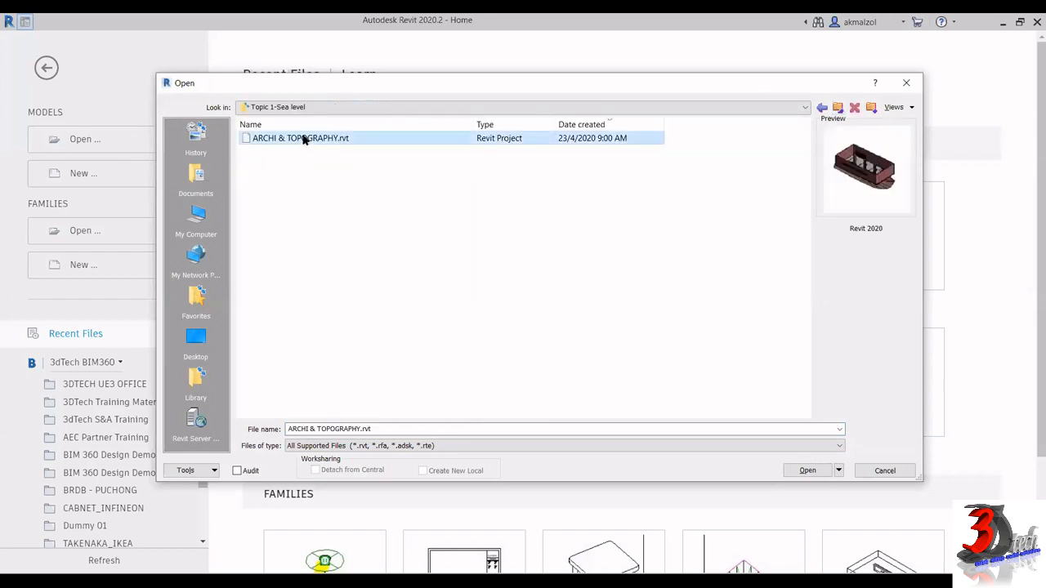
click(794, 473)
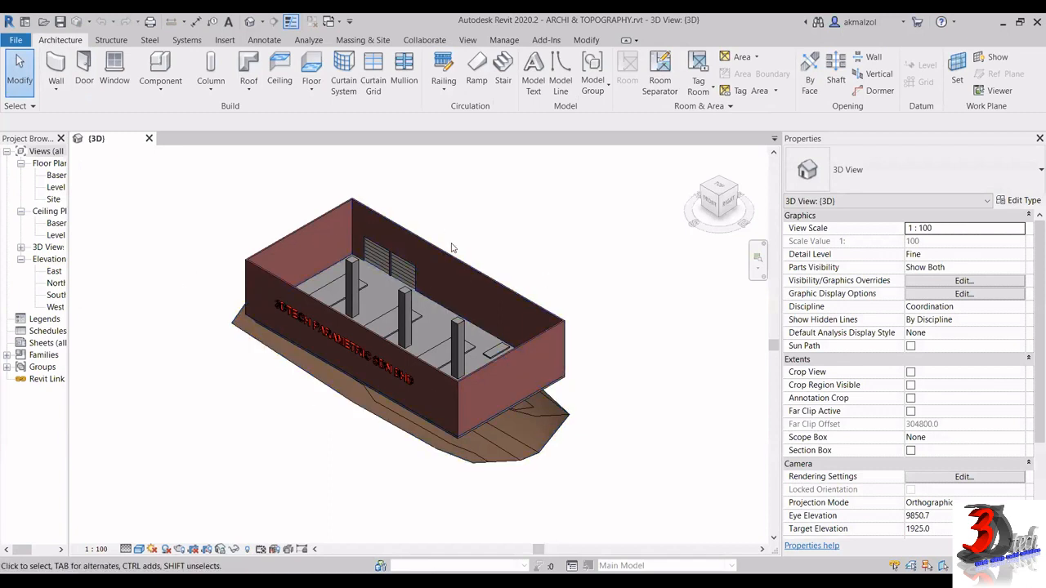
- Widen the Project Browser and open the Site floor plan
drag(69, 183, 177, 182)
click(54, 200)
double_click(54, 200)
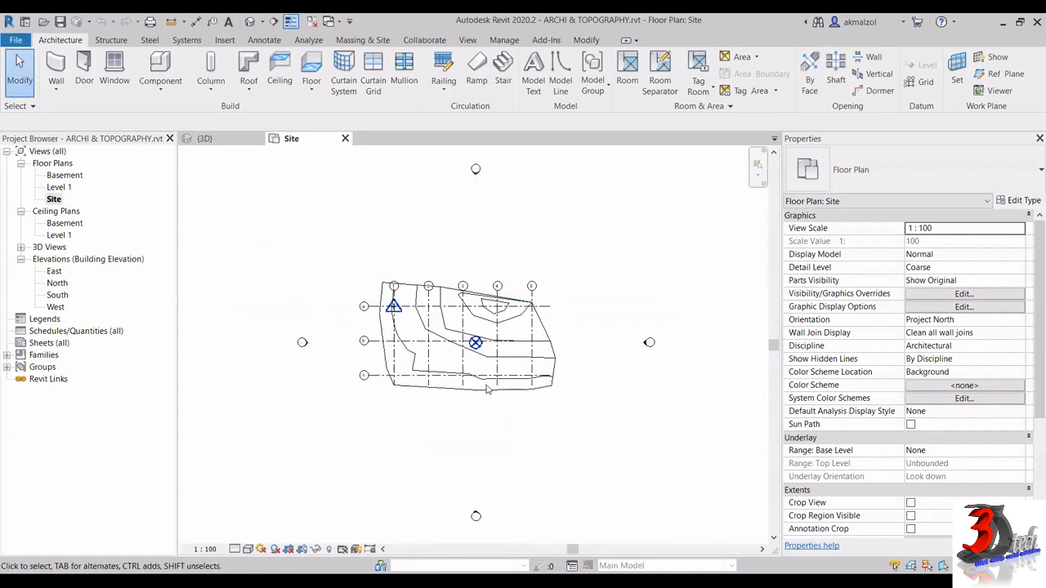
scroll(406, 363, up, 5)
scroll(438, 401, up, 1)
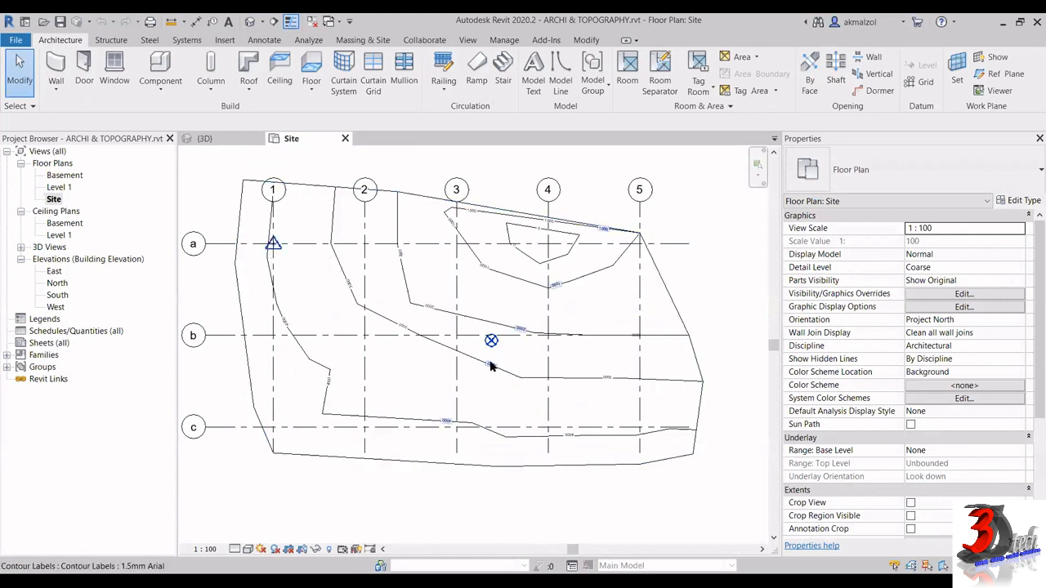
- Place a spot coordinate with a leader on the survey point at the intersection of grids 1 and a
click(266, 41)
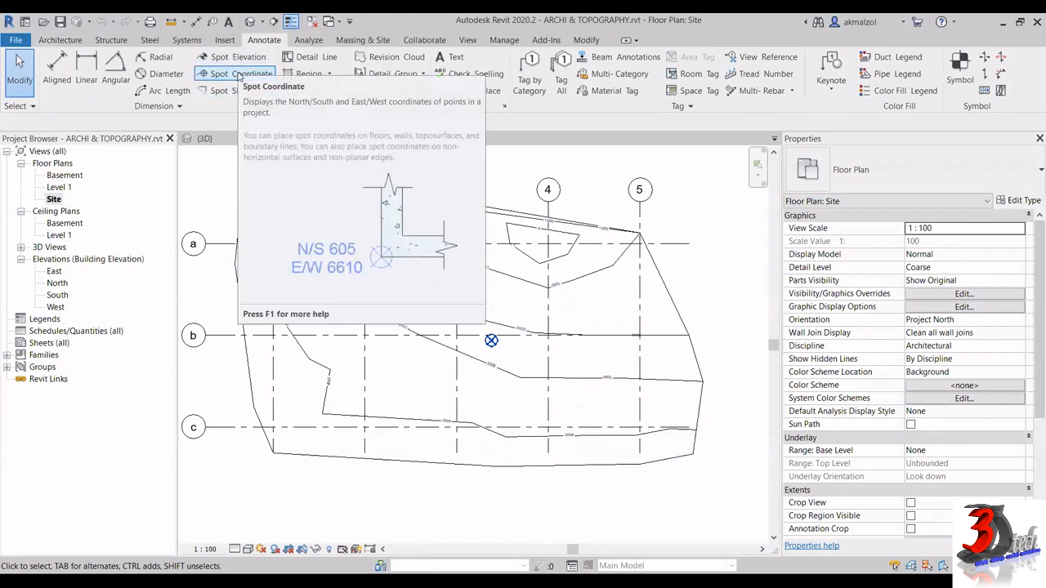
click(240, 76)
scroll(275, 214, up, 4)
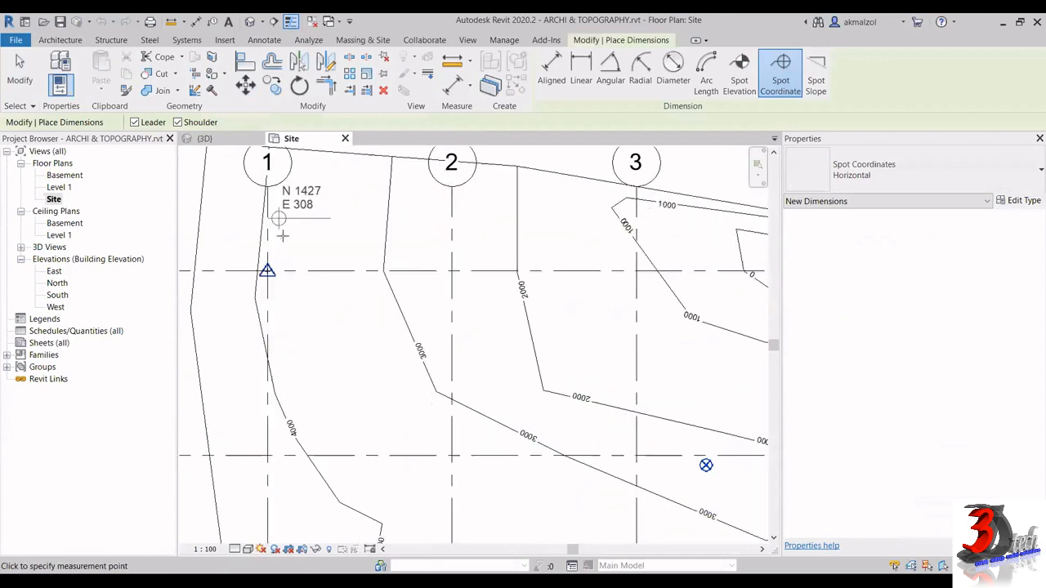
click(265, 278)
click(299, 235)
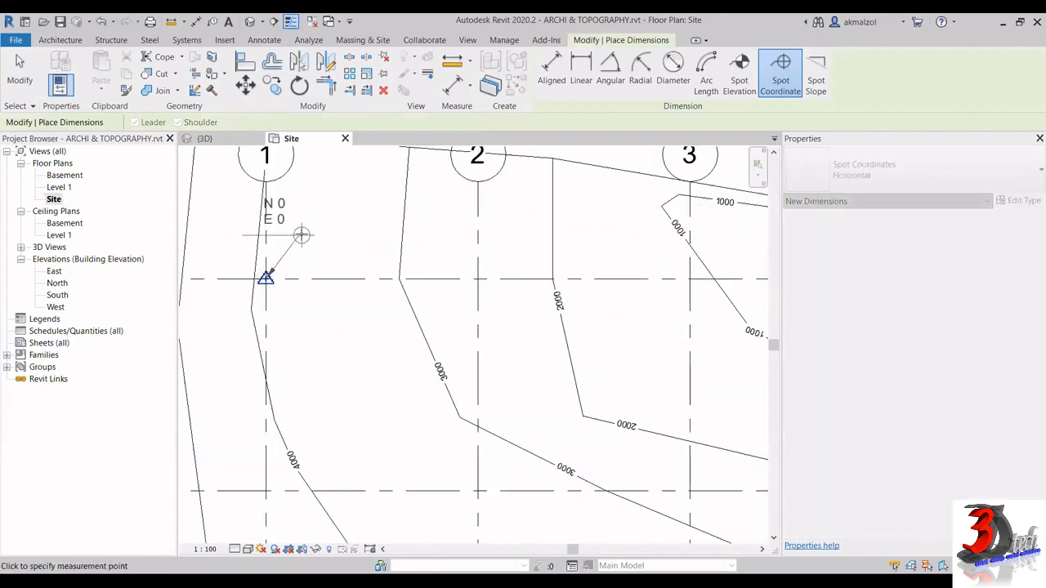
click(357, 233)
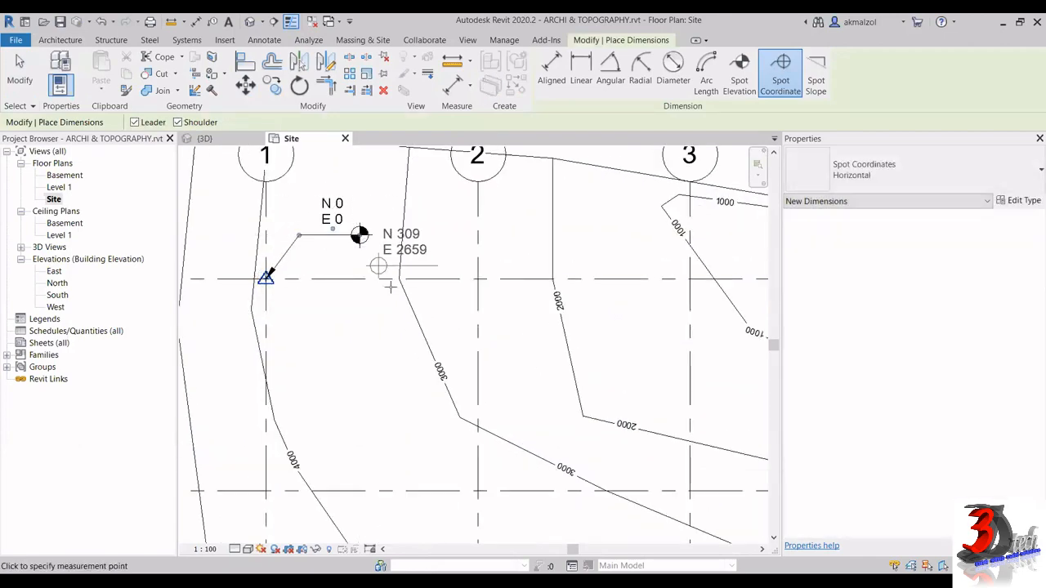
- Place a second spot coordinate with a leader on the project base point near grid b
scroll(388, 285, down, 4)
scroll(539, 368, up, 5)
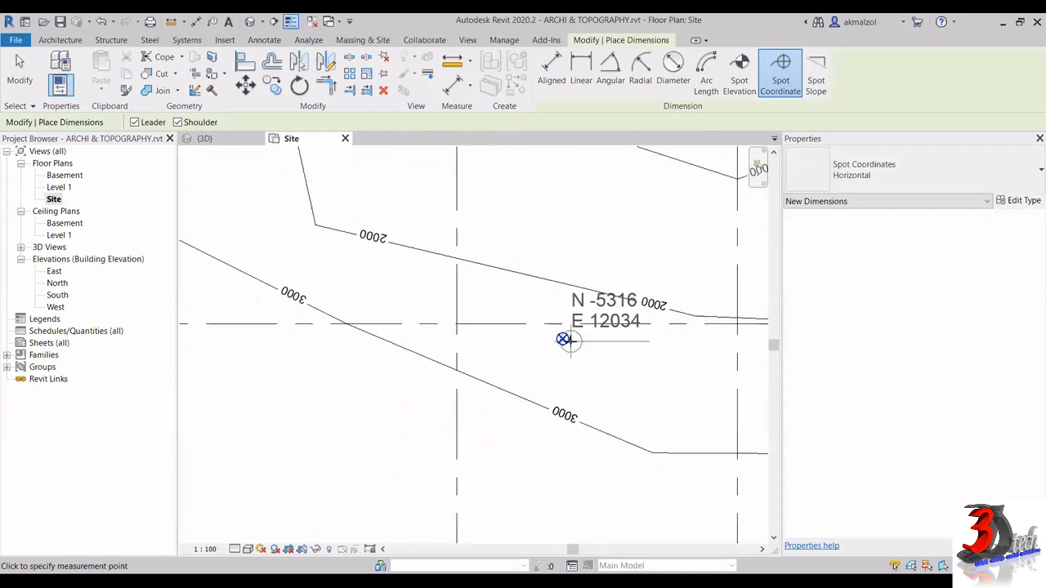
click(562, 338)
click(594, 260)
click(662, 259)
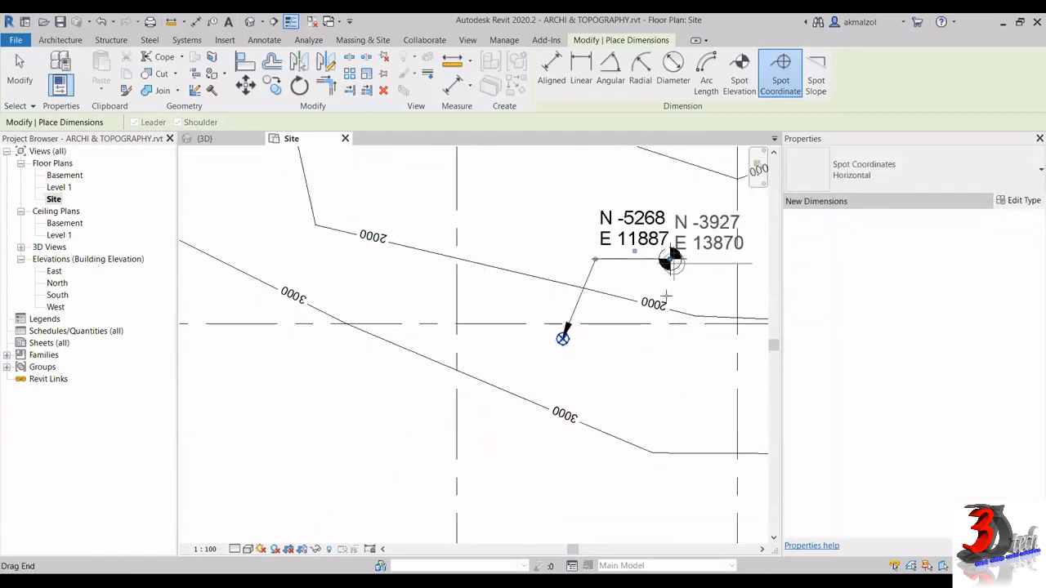
scroll(666, 270, down, 4)
key(Escape)
key(Escape)
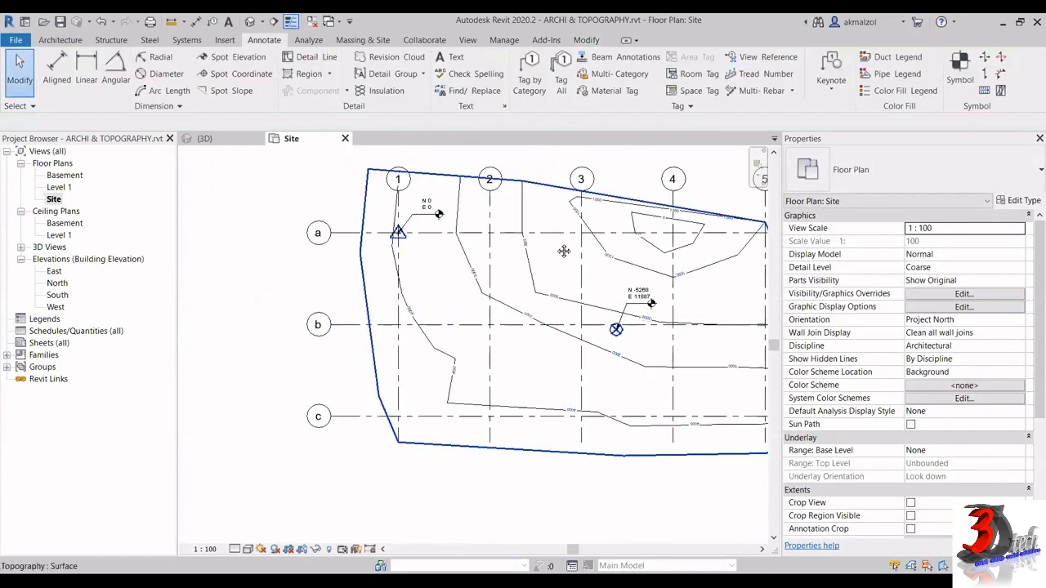
- Set the Coordinate Base of the Horizontal spot coordinate type to Project Base Point
middle_drag(563, 250, 485, 242)
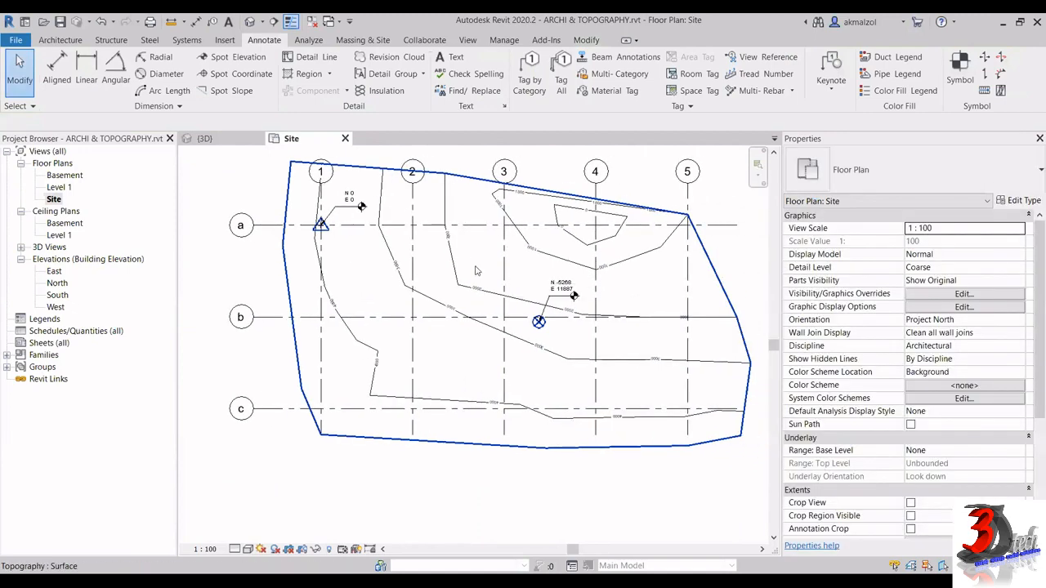
scroll(362, 237, up, 3)
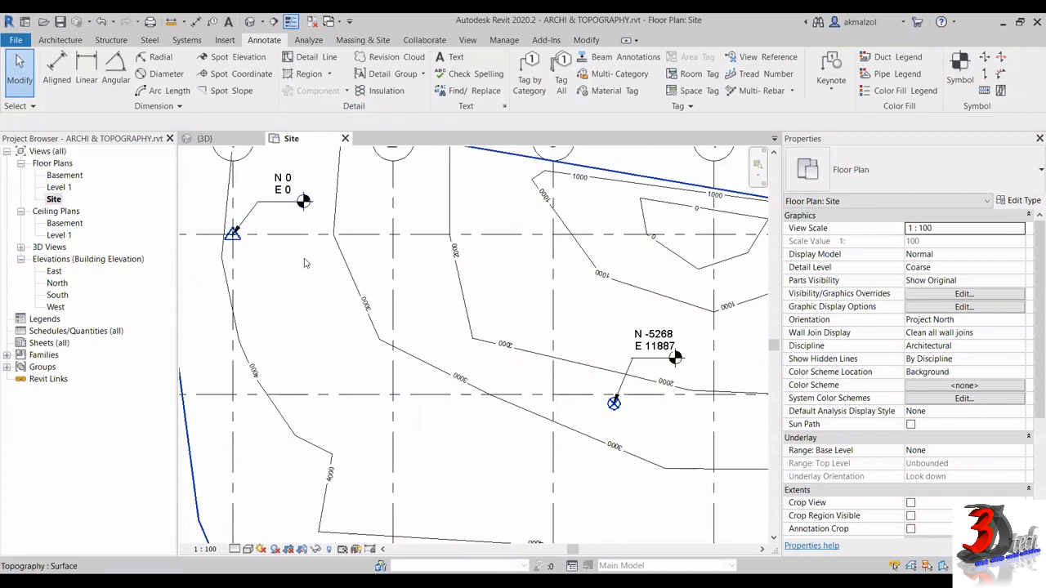
click(255, 215)
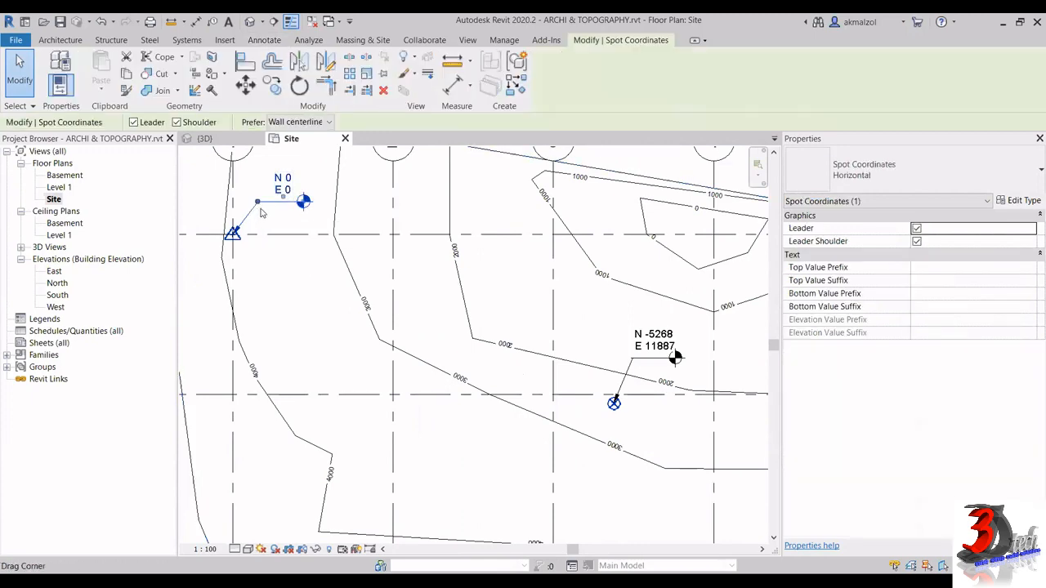
click(1021, 201)
click(884, 278)
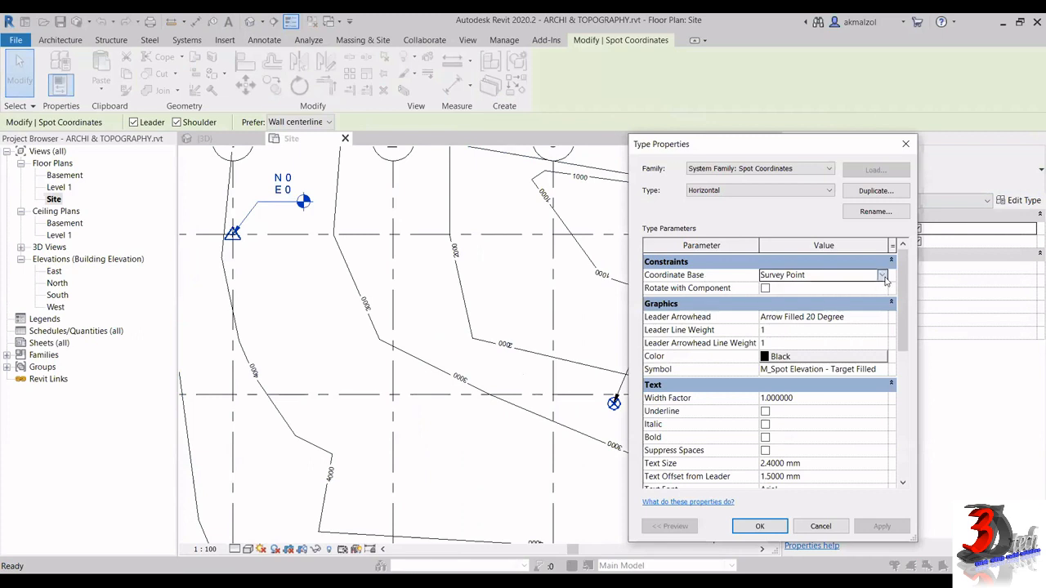
click(883, 277)
key(Return)
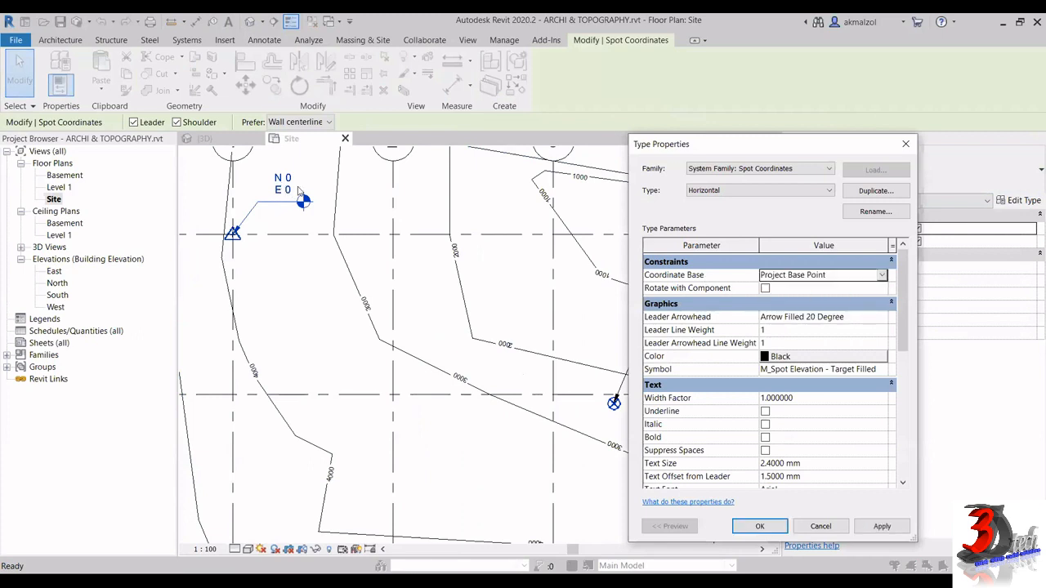
click(758, 526)
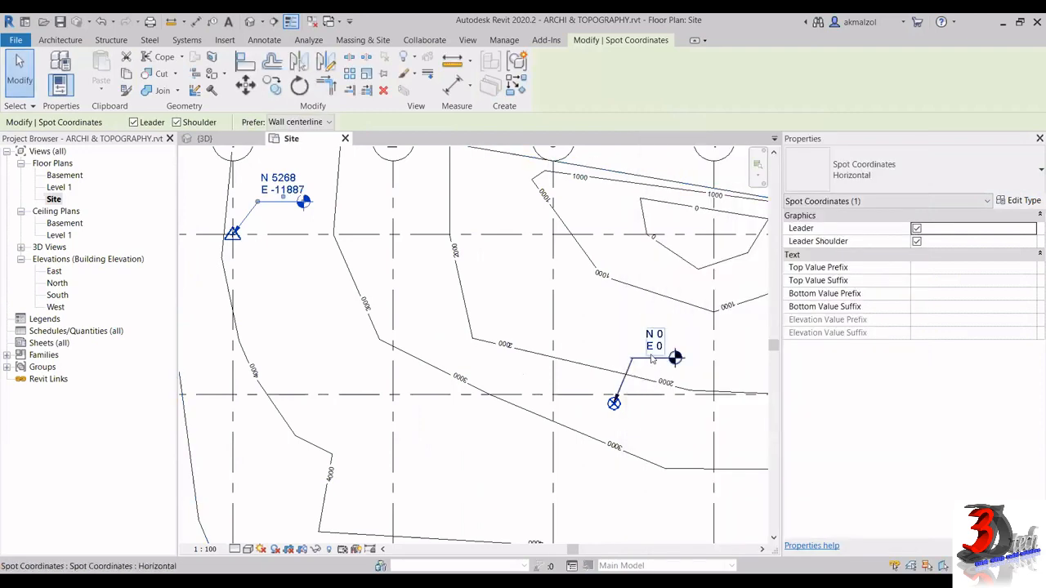
- Open the East building elevation view
scroll(654, 358, down, 1)
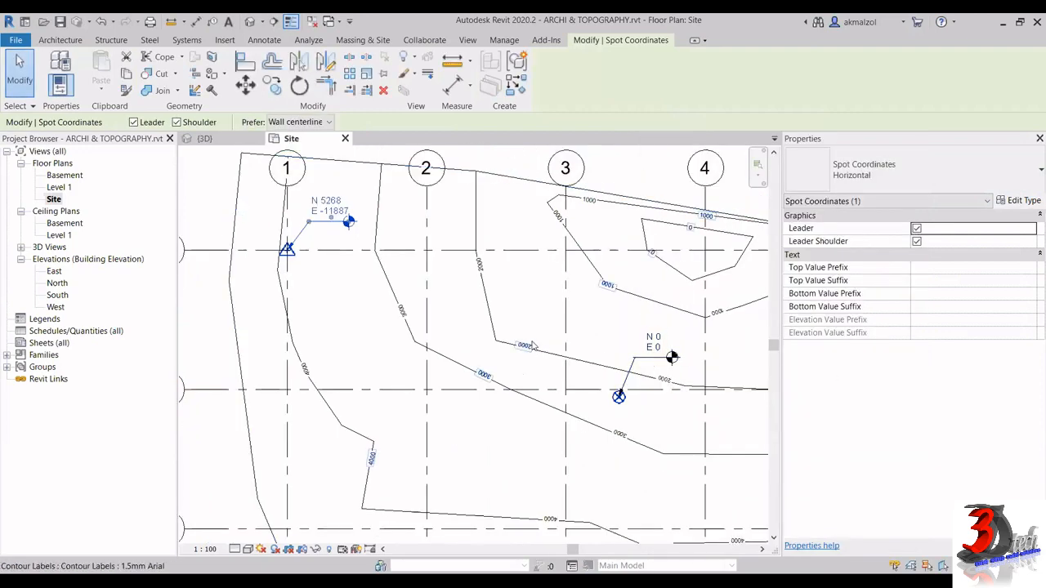
scroll(434, 343, down, 3)
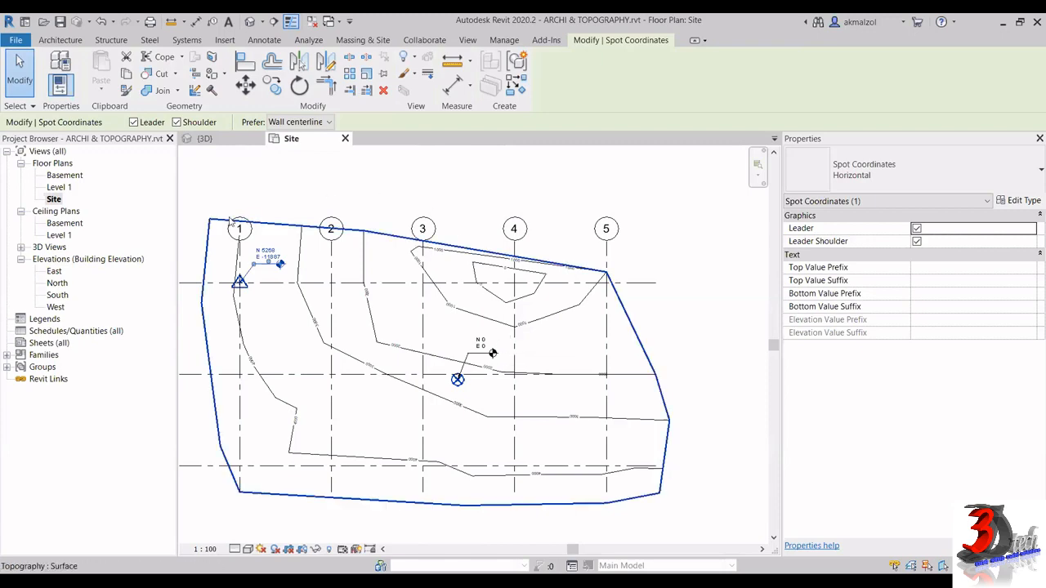
double_click(54, 272)
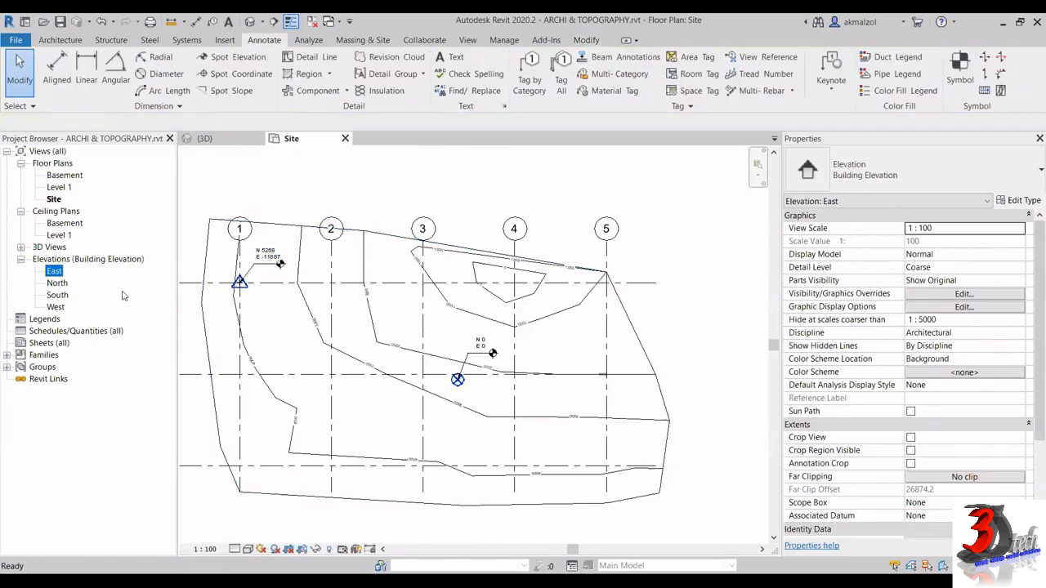
scroll(507, 302, up, 3)
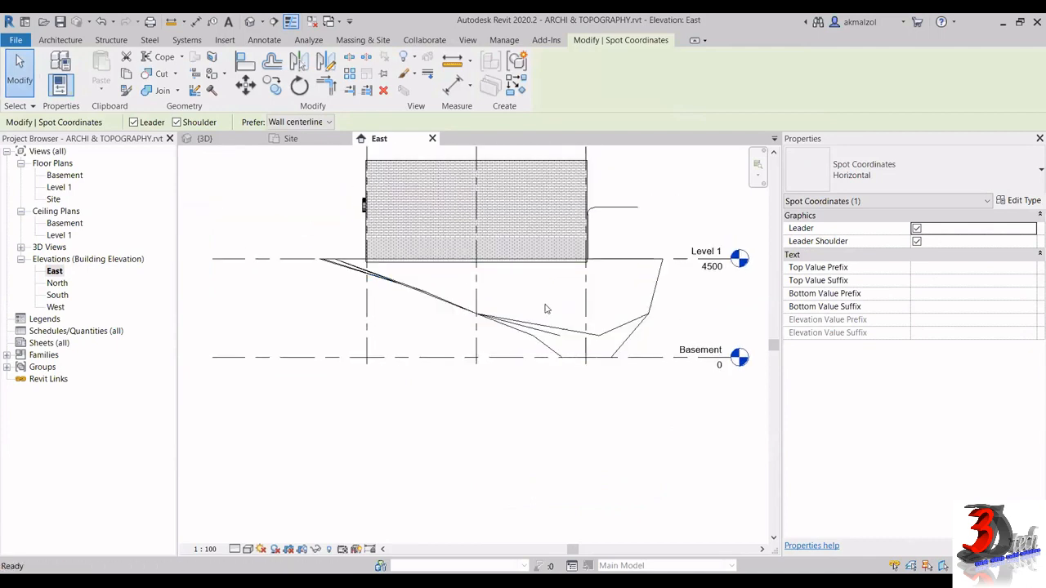
- Turn on the visibility of Project Base Point and Survey Point under the Site category for the East elevation
key(v)
key(g)
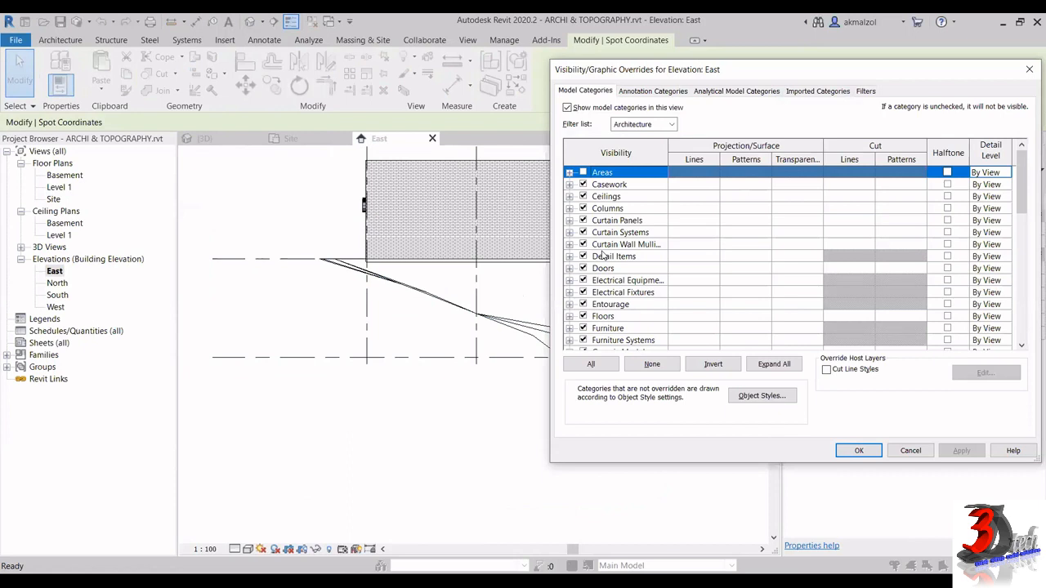
click(624, 304)
key(s)
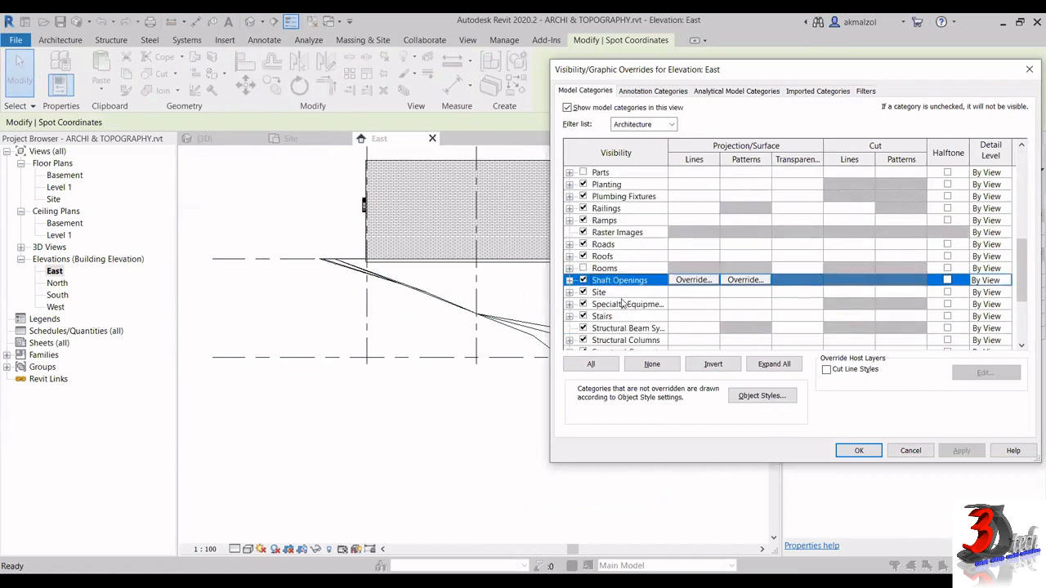
click(569, 292)
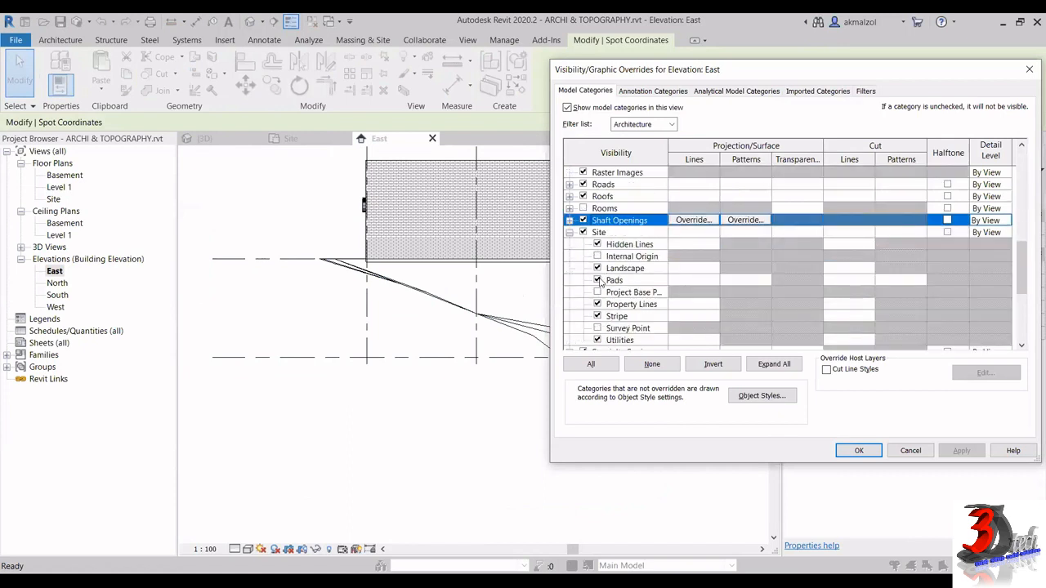
click(597, 292)
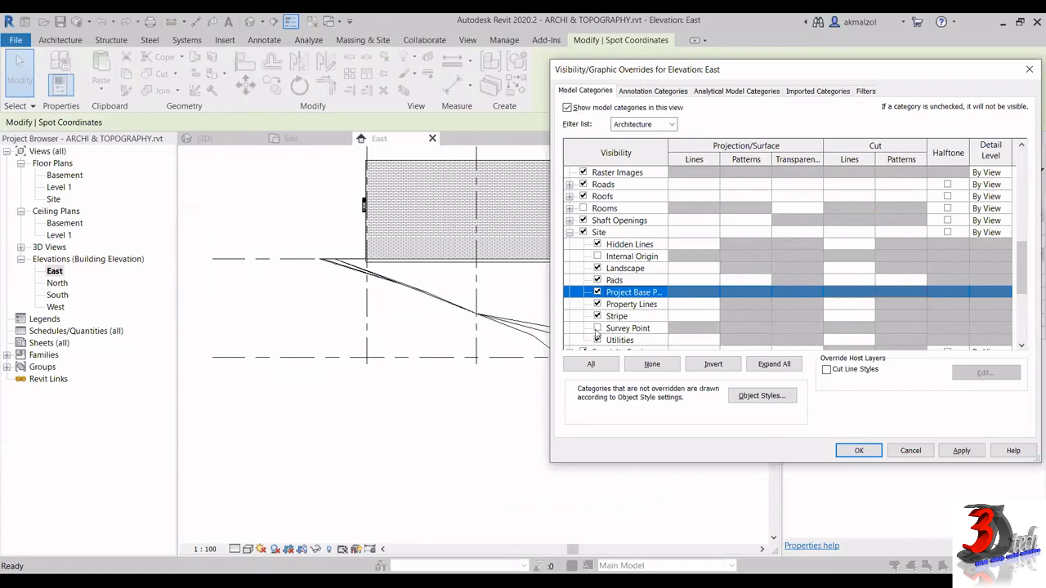
click(597, 329)
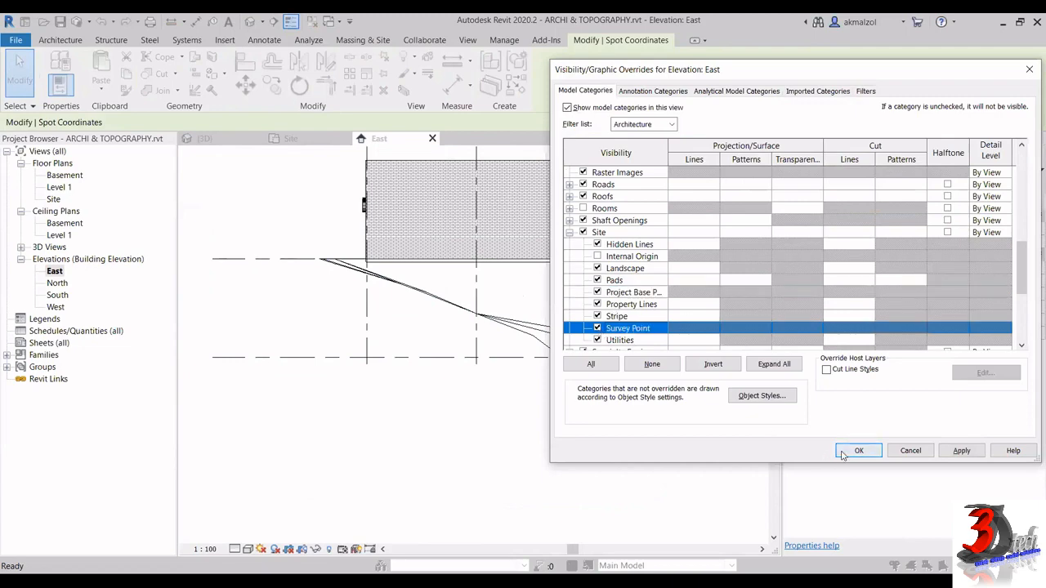
key(Return)
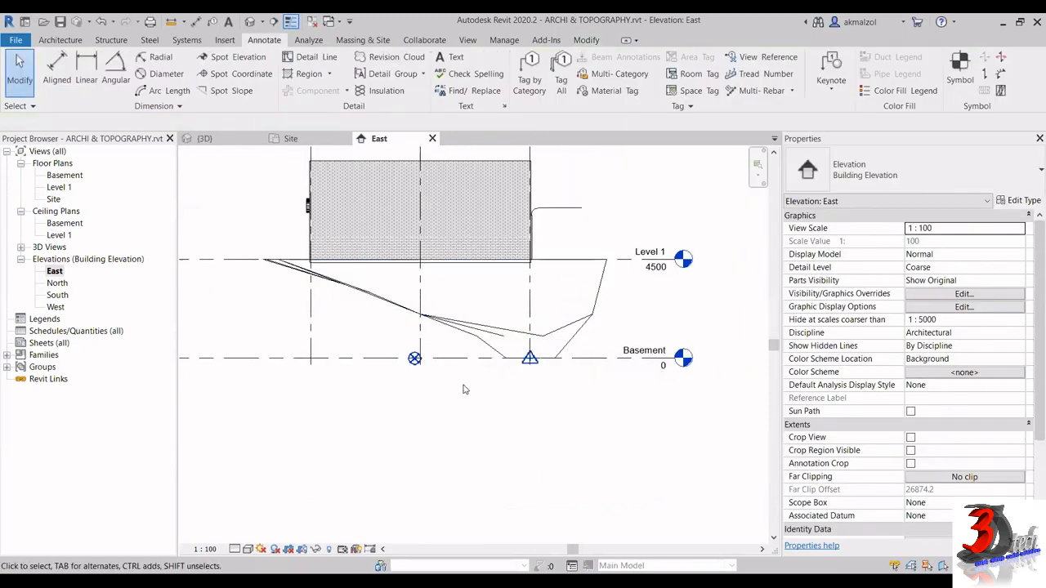
- Specify shared coordinates at the Basement level in the East elevation with an elevation of 416000
scroll(513, 412, up, 3)
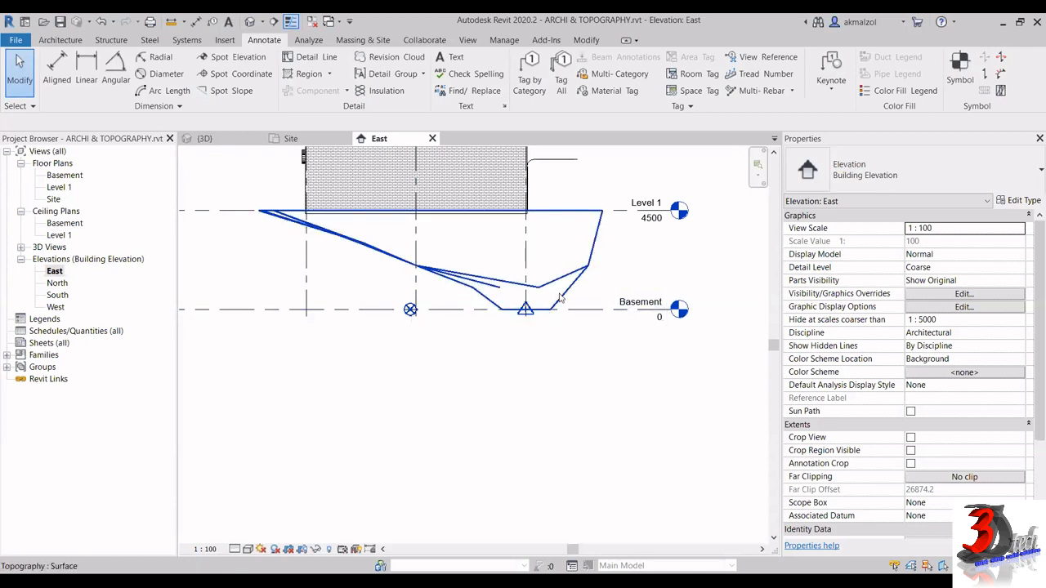
middle_drag(573, 258, 533, 295)
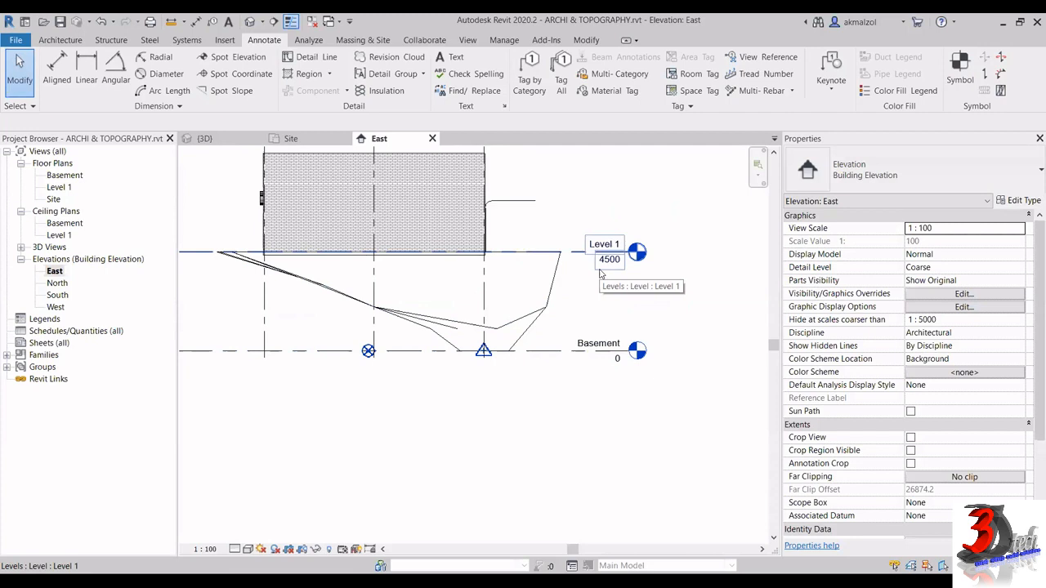
click(503, 41)
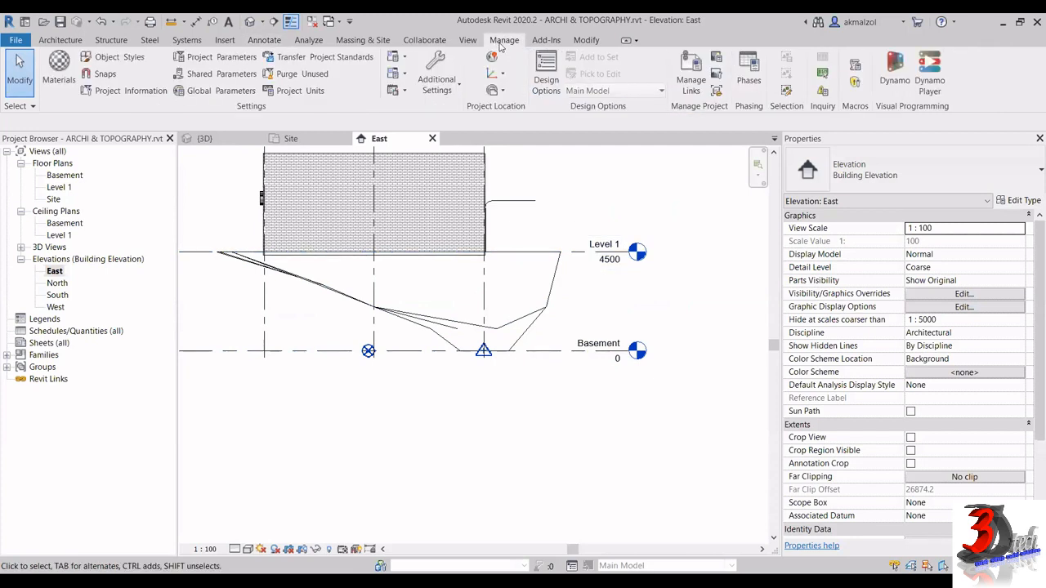
click(500, 73)
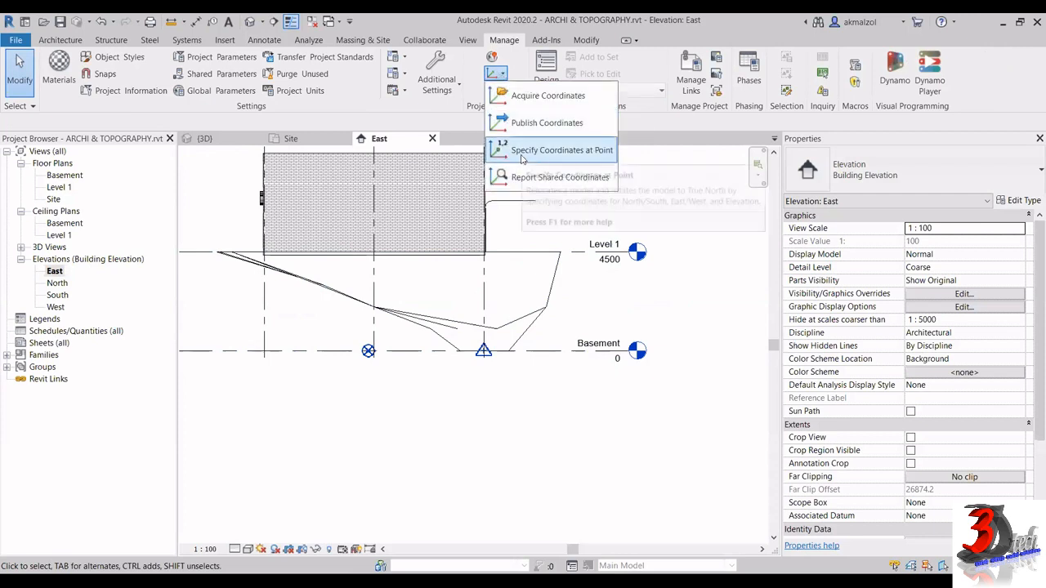
click(562, 150)
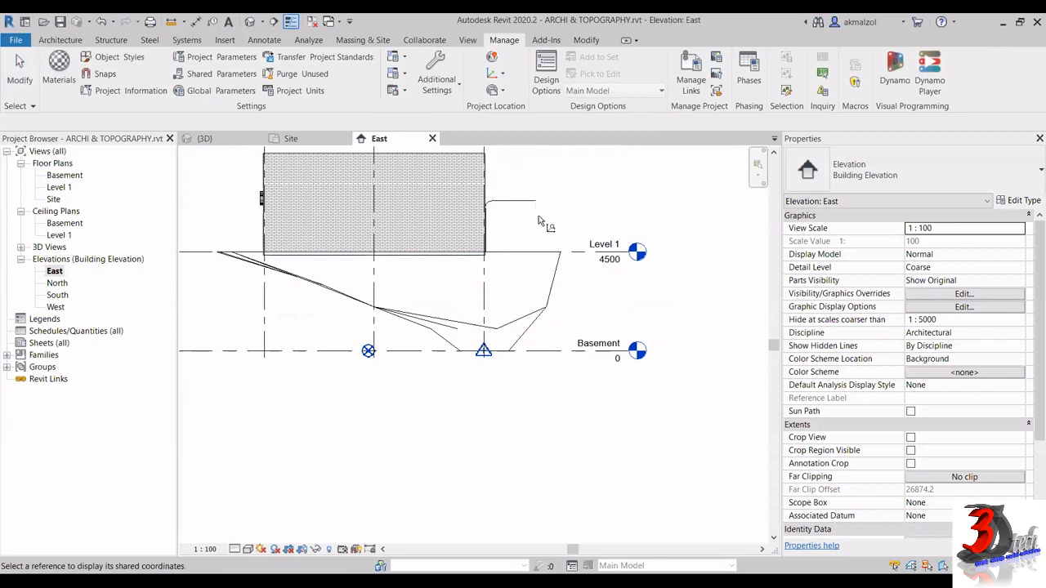
click(570, 356)
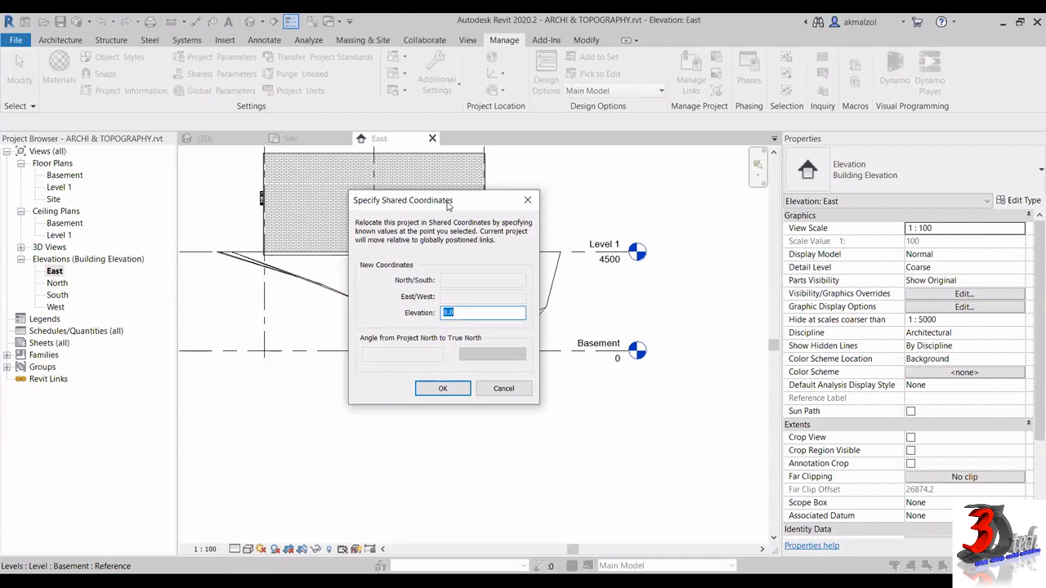
drag(455, 207, 719, 206)
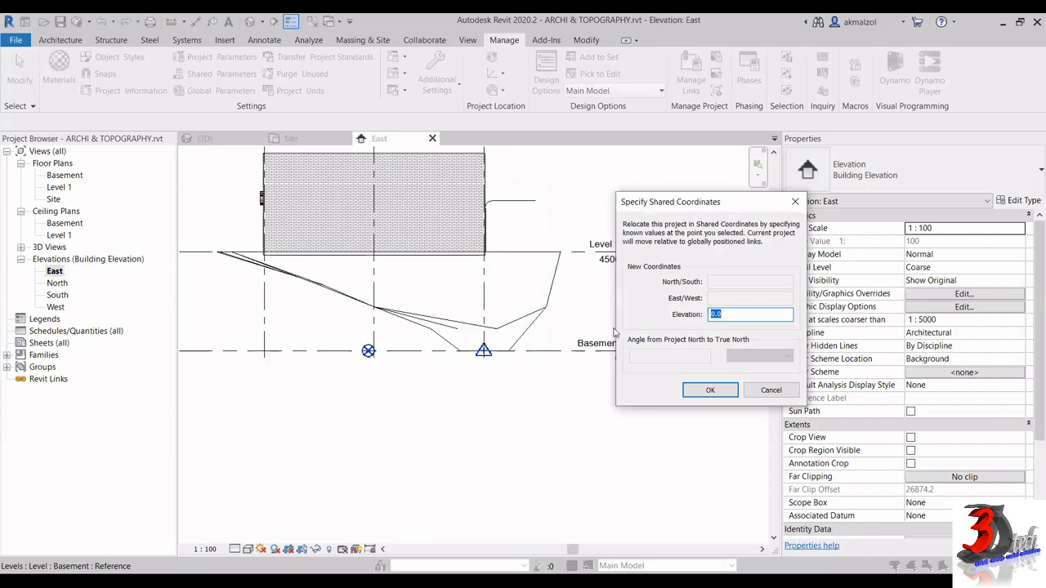
text(416000)
click(708, 391)
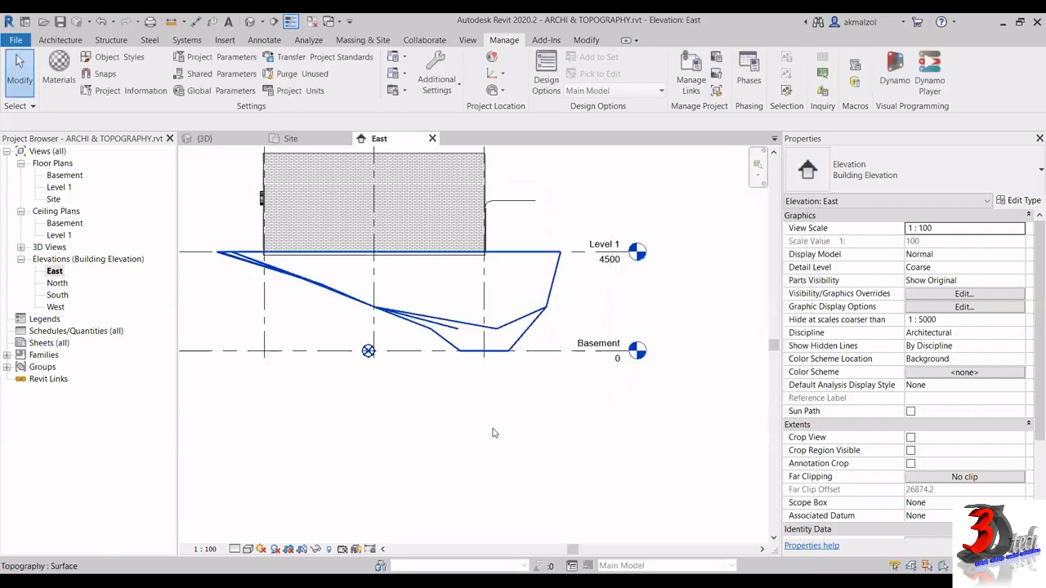
- Examine where the survey point lies relative to the building and the project base point in the East elevation
scroll(492, 430, down, 1)
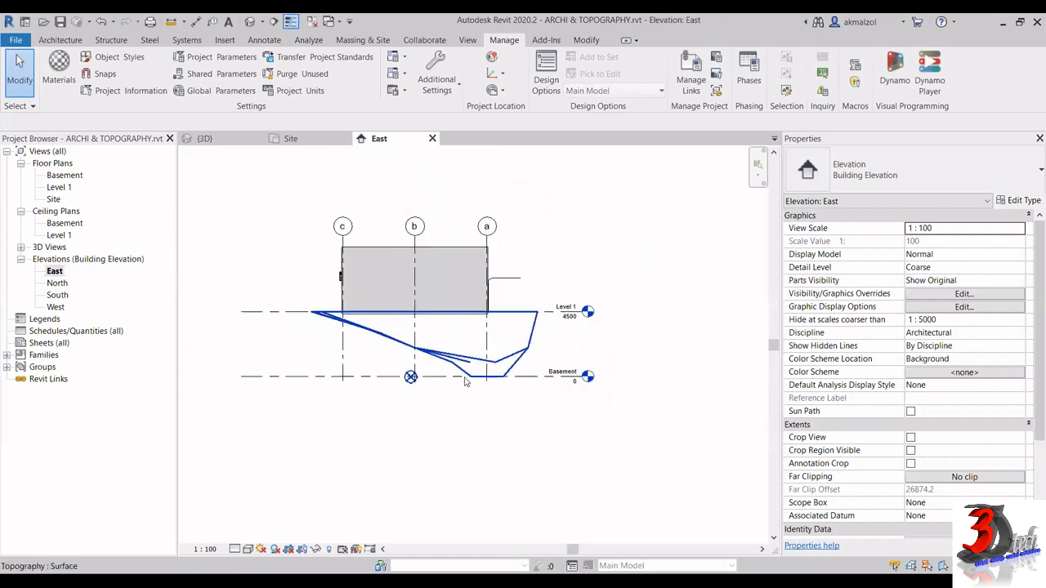
scroll(420, 384, down, 2)
scroll(421, 382, down, 2)
middle_drag(421, 376, 462, 156)
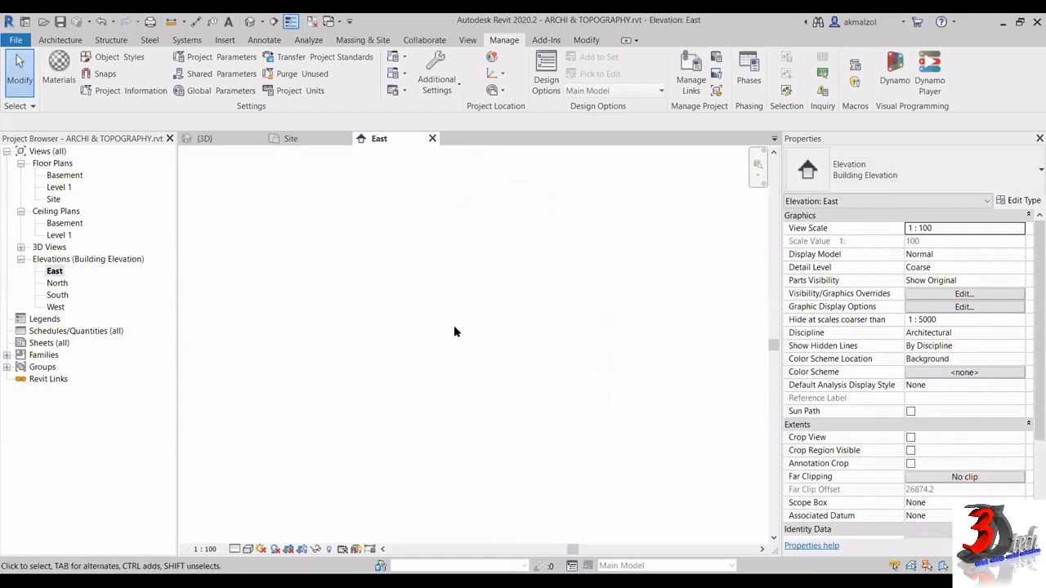
scroll(454, 328, down, 4)
mouse_move(458, 377)
middle_down()
mouse_move(460, 390)
mouse_move(481, 178)
mouse_move(488, 375)
mouse_move(470, 421)
middle_up()
middle_drag(488, 280, 459, 520)
scroll(476, 359, down, 1)
scroll(436, 240, up, 3)
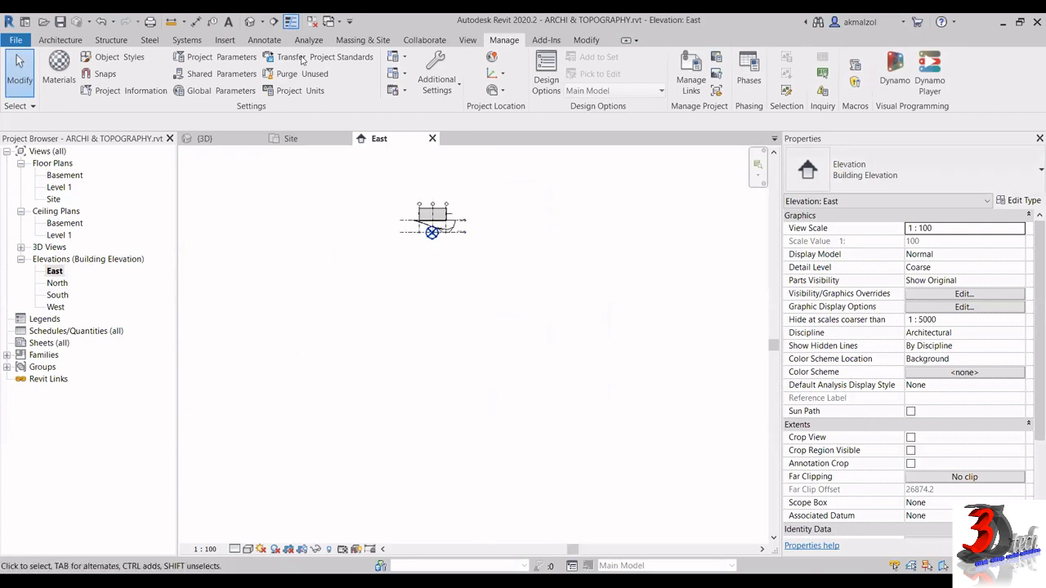
- Place an aligned vertical dimension between the Basement level and the survey point below the building
click(270, 40)
click(56, 69)
scroll(420, 206, up, 4)
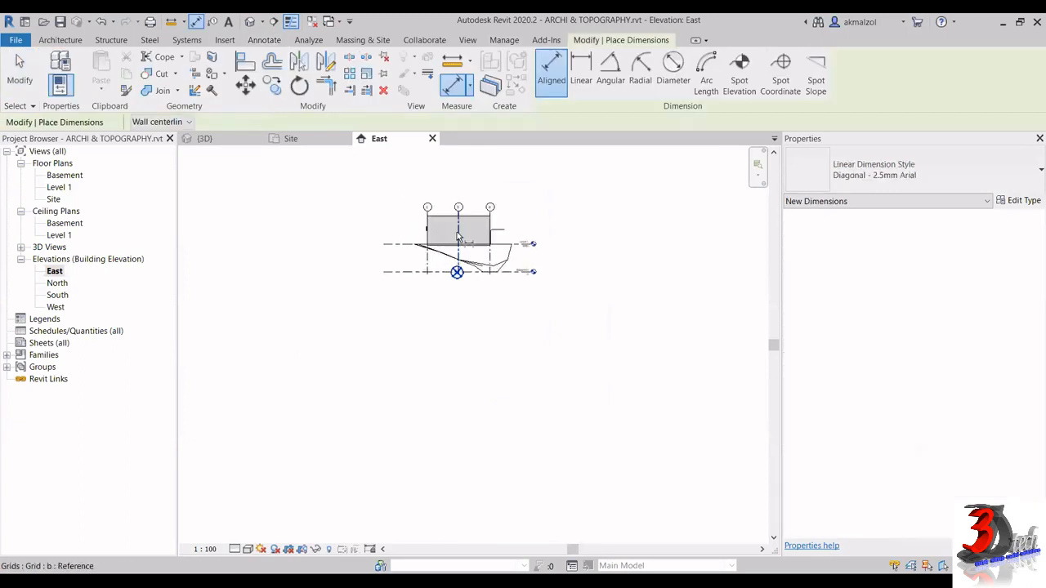
click(561, 294)
scroll(525, 356, down, 5)
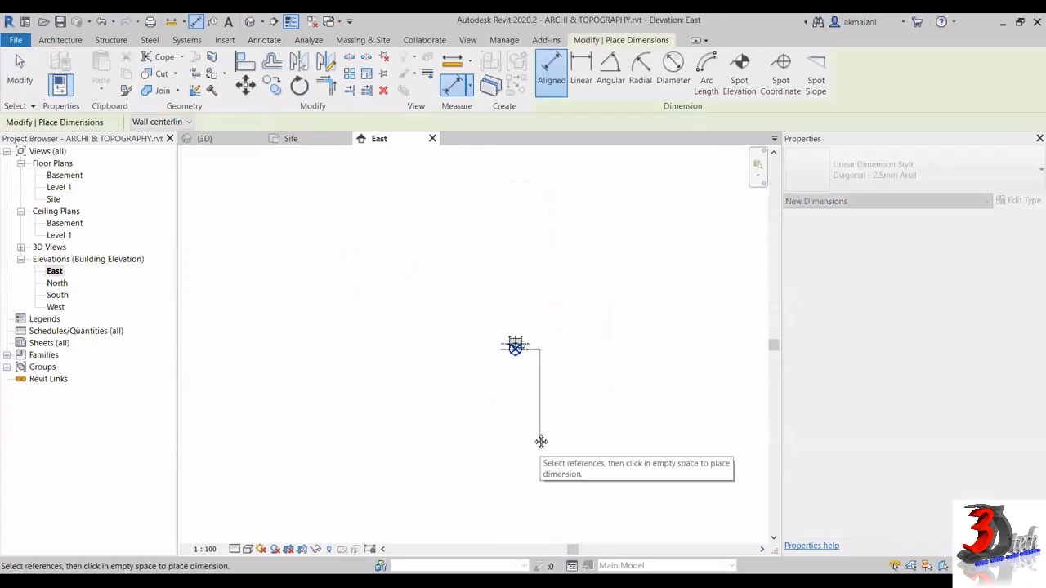
middle_drag(540, 441, 527, 229)
scroll(567, 255, down, 2)
middle_drag(530, 449, 519, 382)
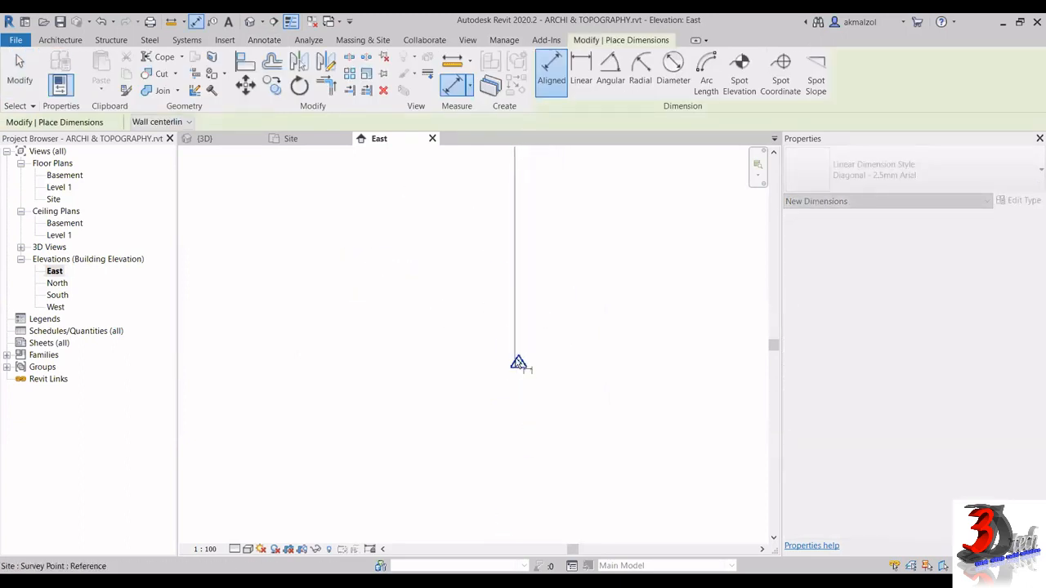
click(531, 255)
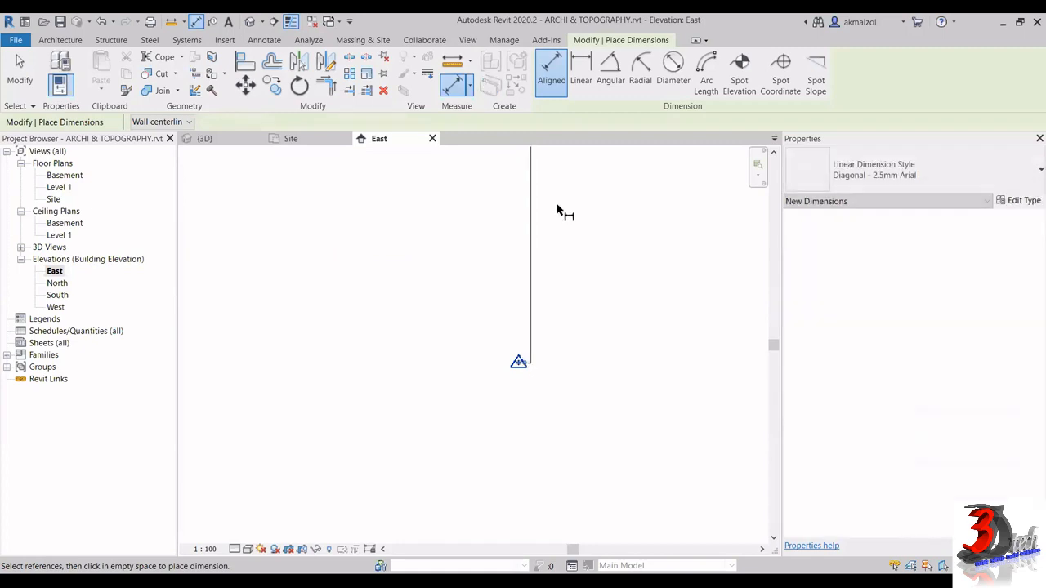
middle_drag(561, 207, 563, 451)
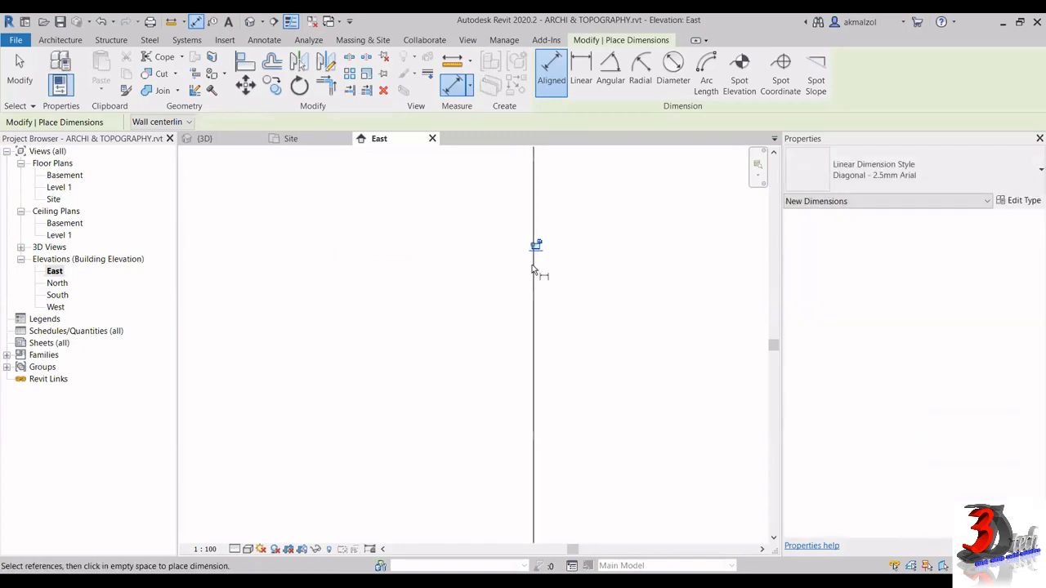
click(548, 238)
key(Escape)
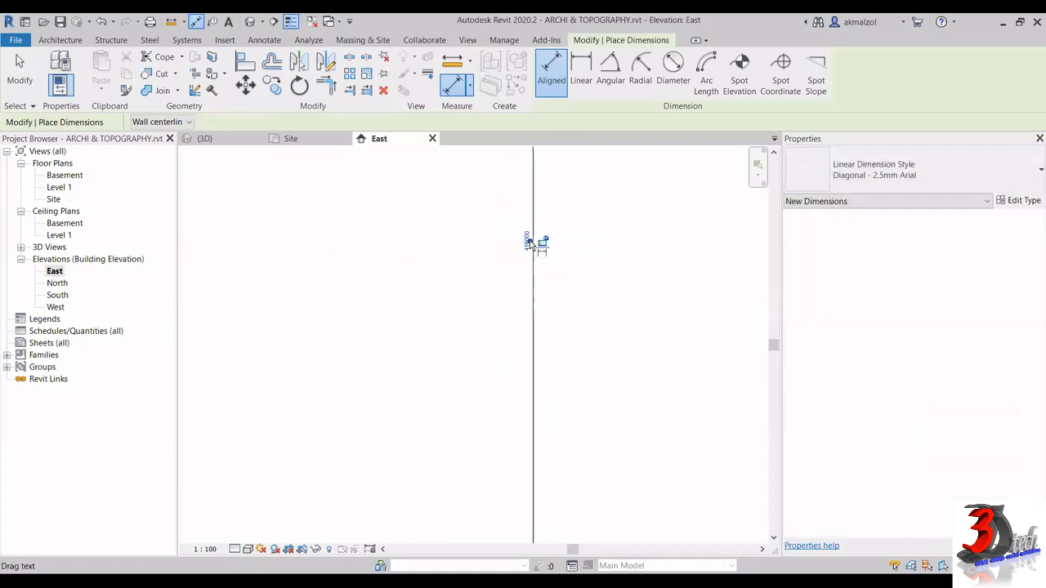
key(Escape)
- Set the Elevation Base of the Basement level's 8mm Head type to Survey Point
scroll(532, 350, down, 10)
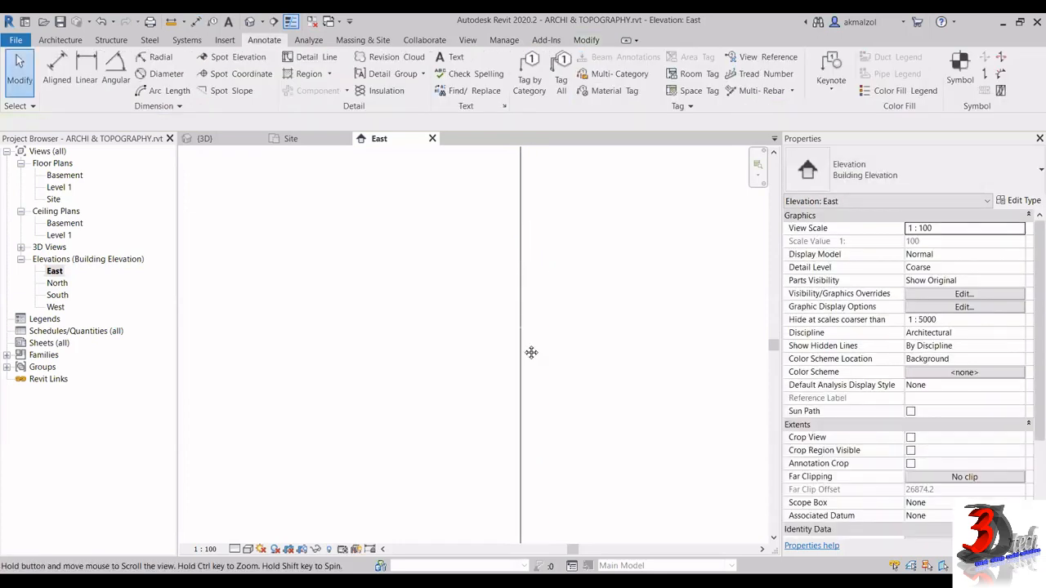
scroll(515, 327, up, 4)
scroll(507, 274, up, 6)
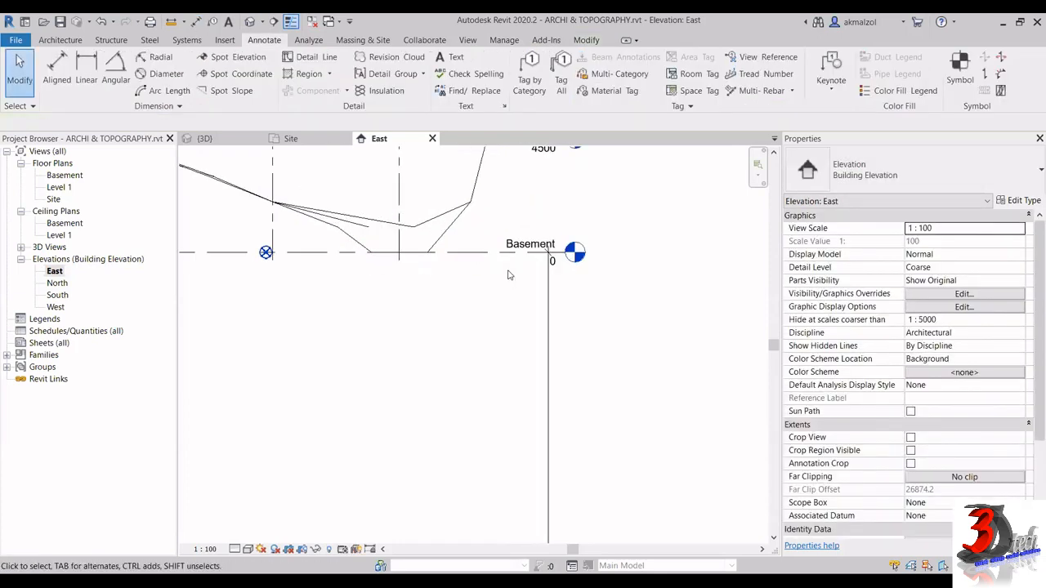
middle_drag(493, 295, 399, 397)
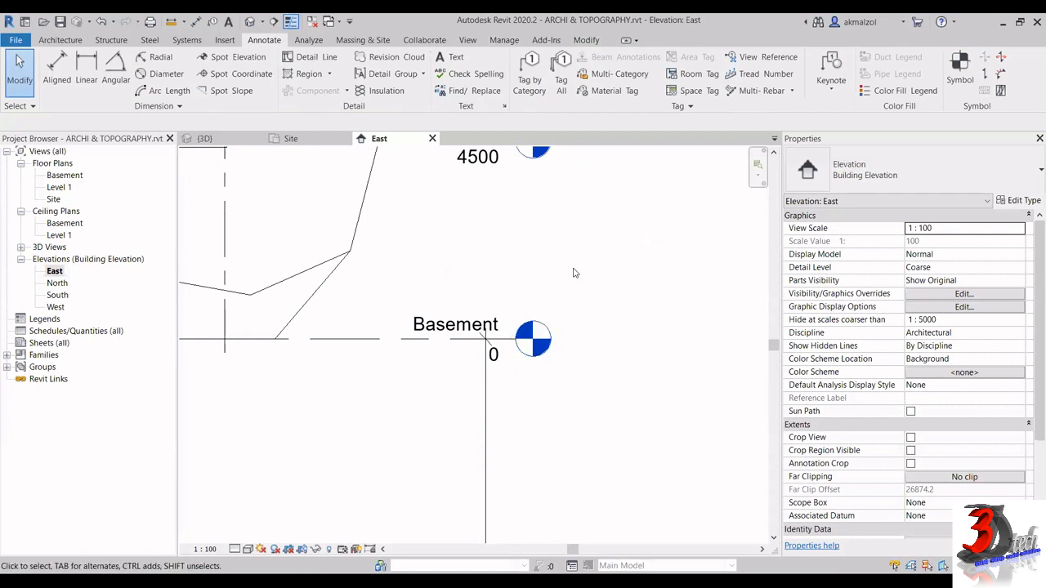
click(406, 340)
click(1018, 202)
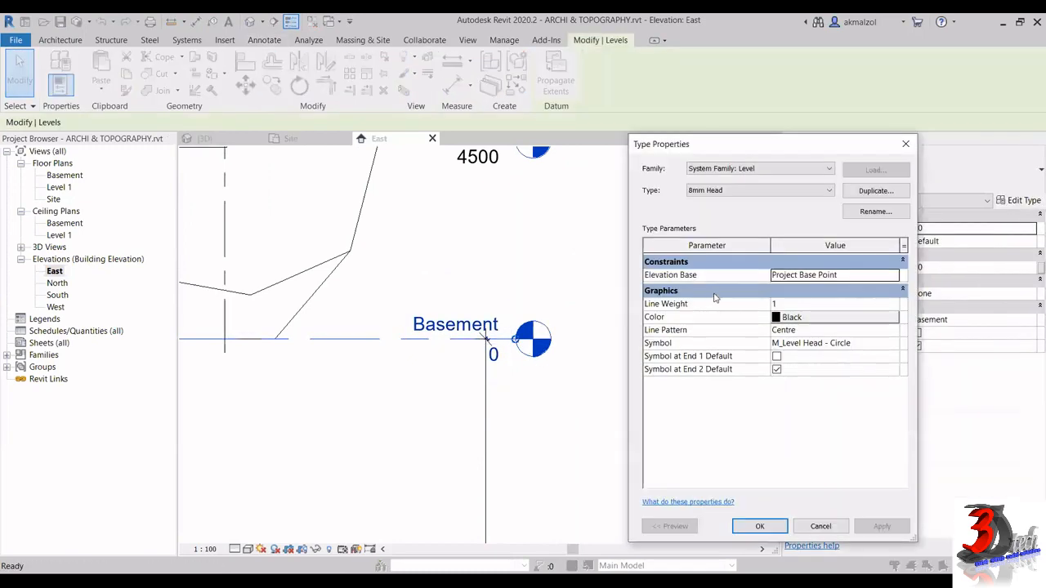
click(894, 275)
click(797, 296)
click(760, 527)
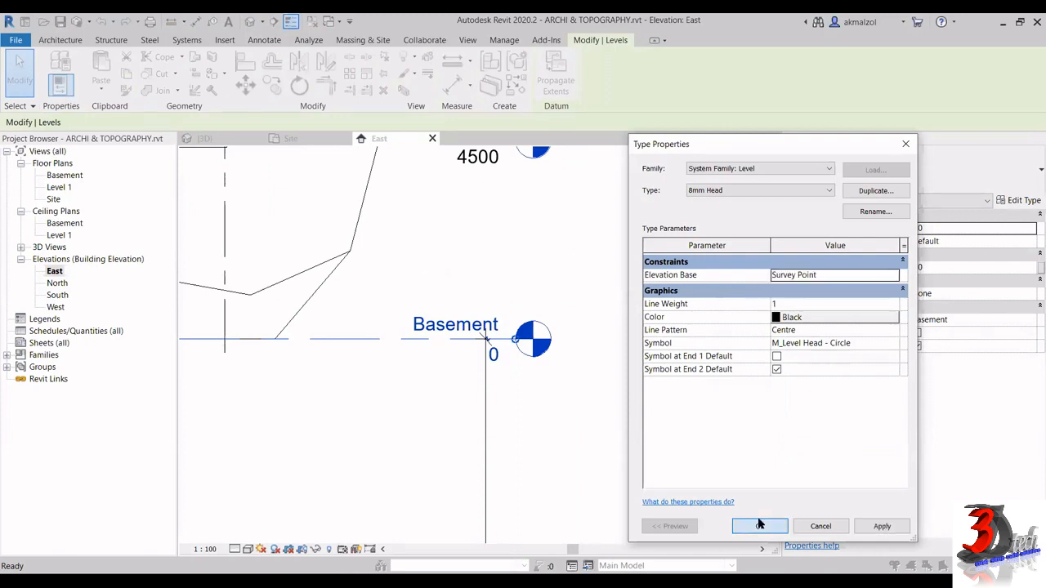
scroll(471, 366, down, 4)
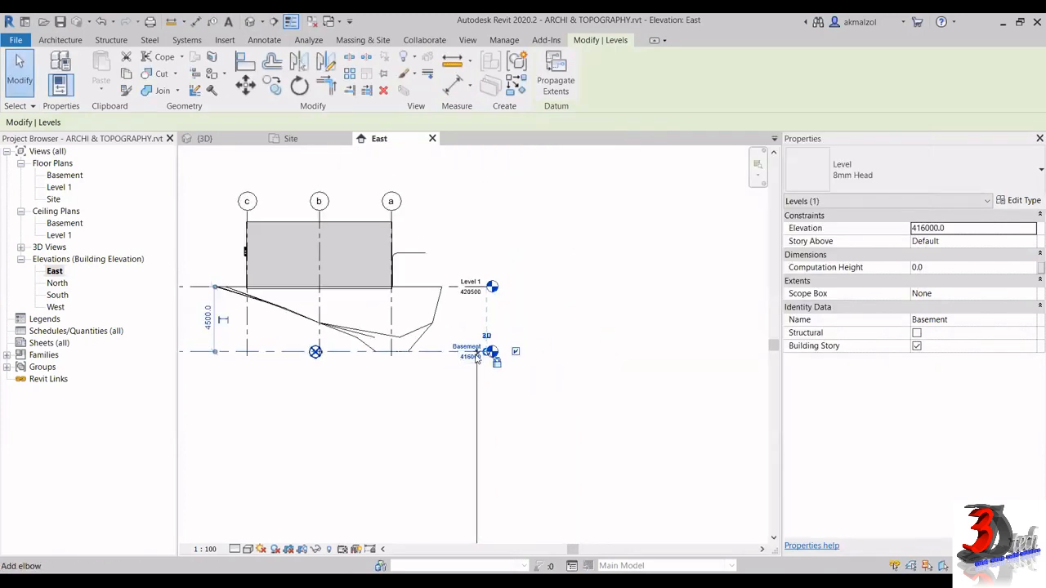
scroll(472, 369, up, 2)
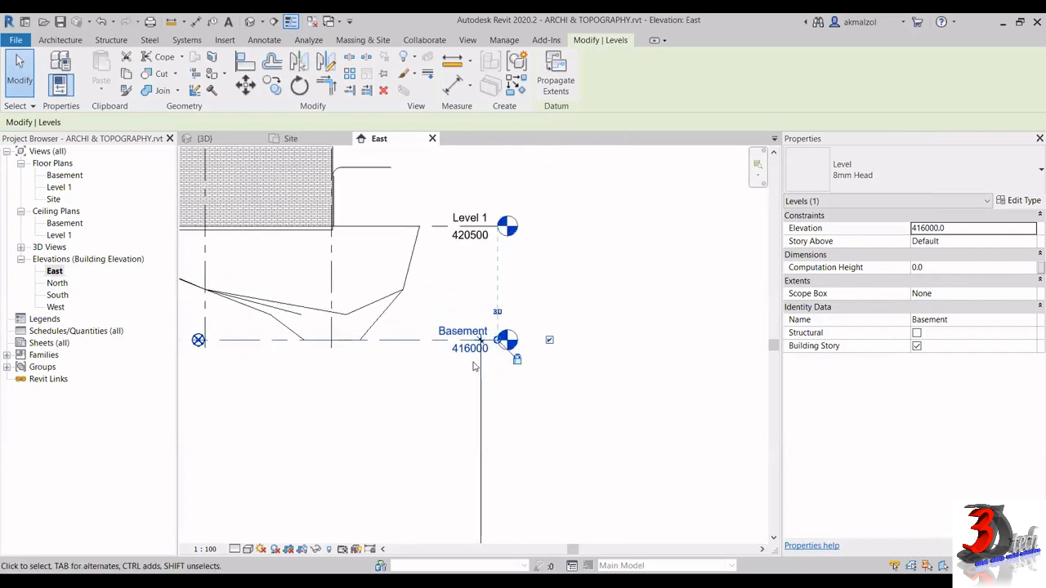
scroll(456, 281, up, 2)
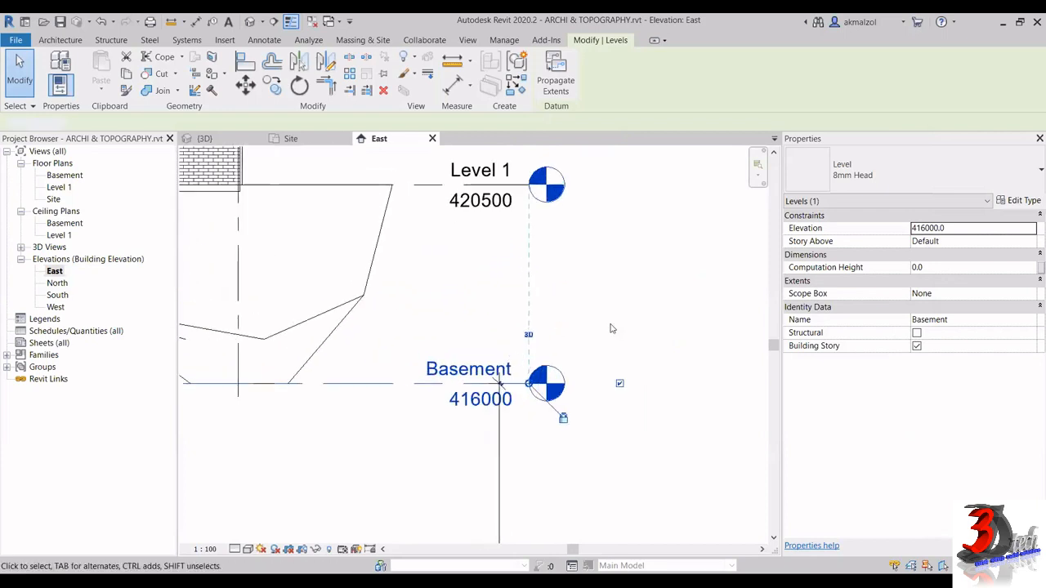
click(609, 329)
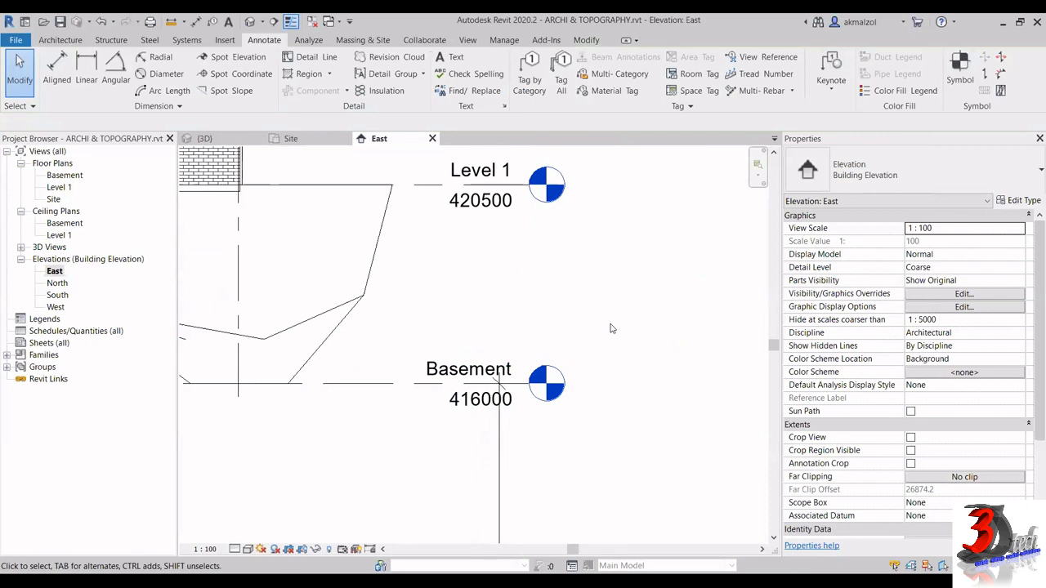
- Place a Target (Project) spot elevation with a leader and shoulder on the Basement level line beside its level head
click(238, 58)
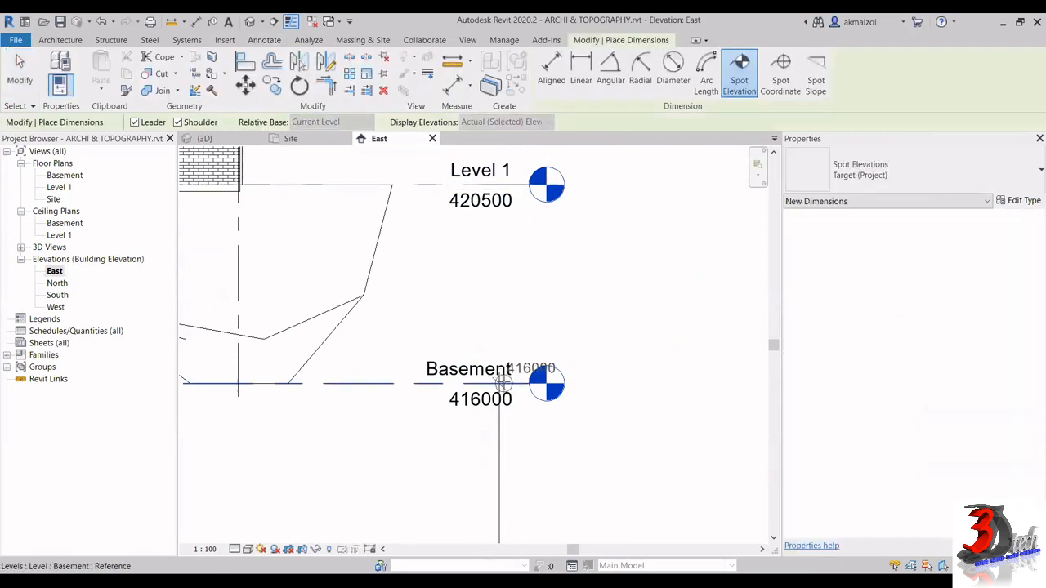
click(503, 381)
click(568, 263)
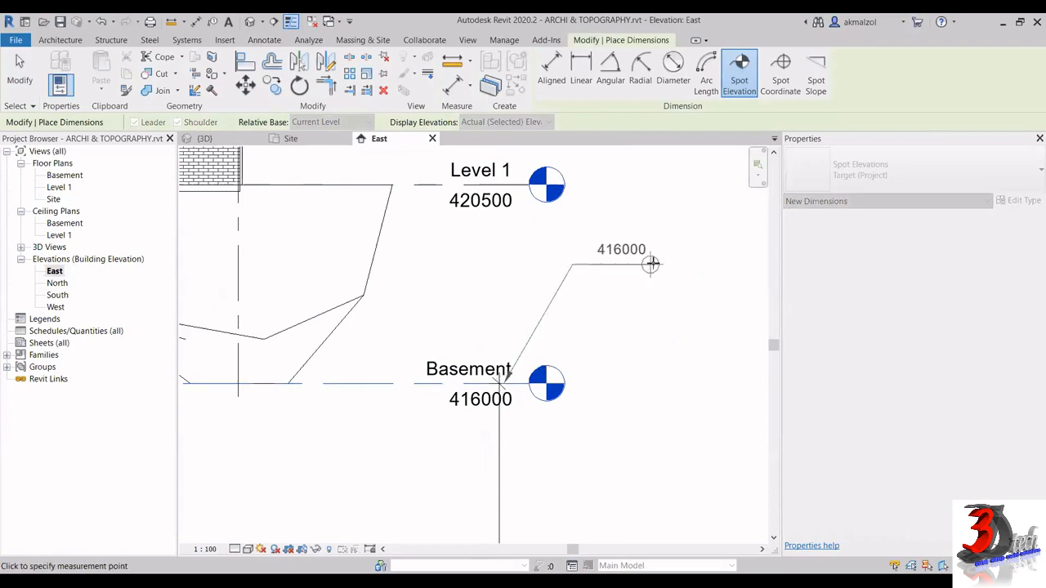
click(655, 264)
middle_drag(674, 382, 570, 420)
scroll(552, 307, up, 3)
key(Escape)
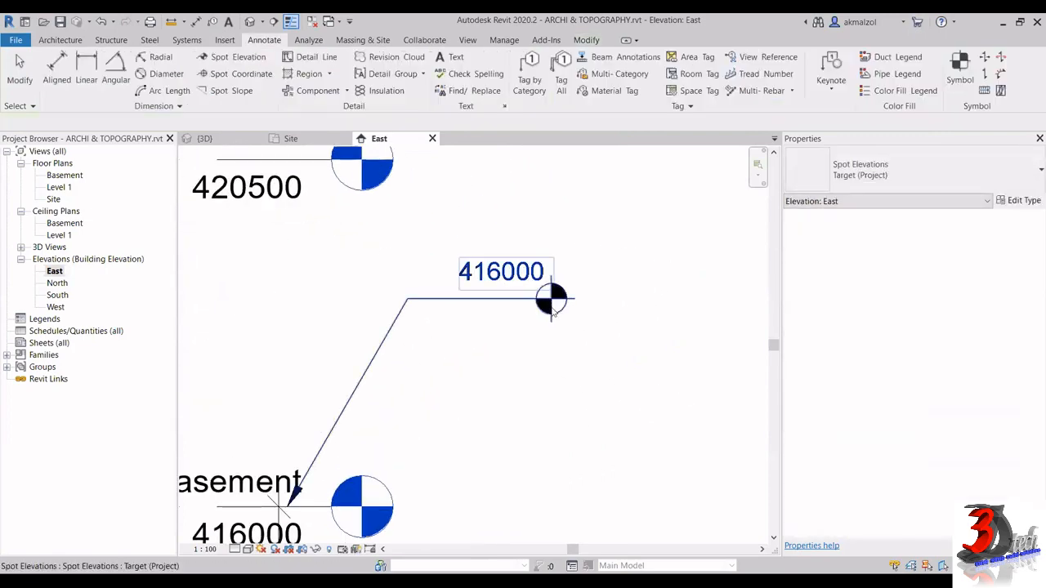
- Set the Single/Upper Value Prefix of the Basement spot elevation to SP
scroll(552, 309, down, 3)
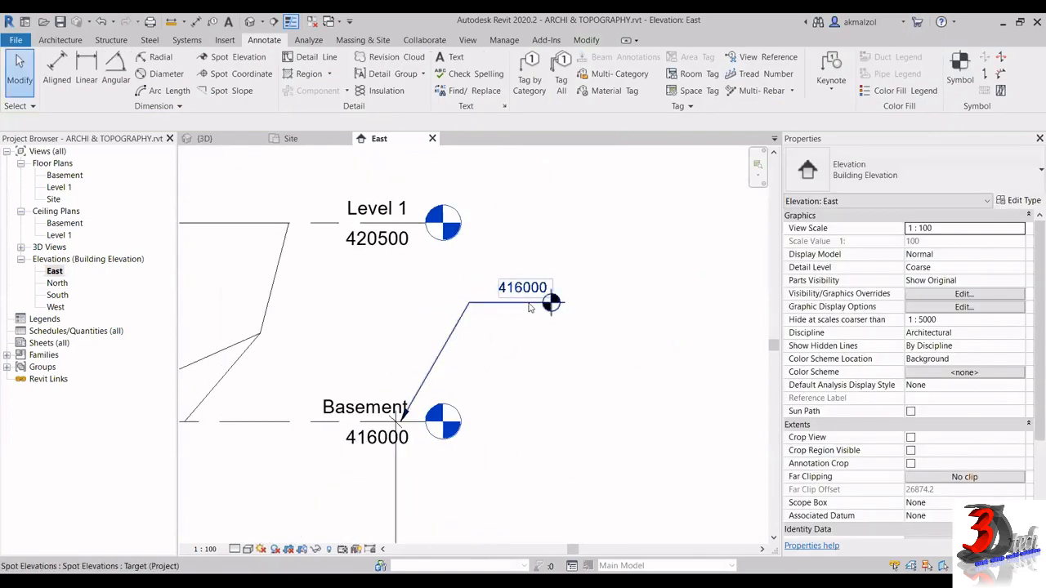
scroll(485, 290, up, 2)
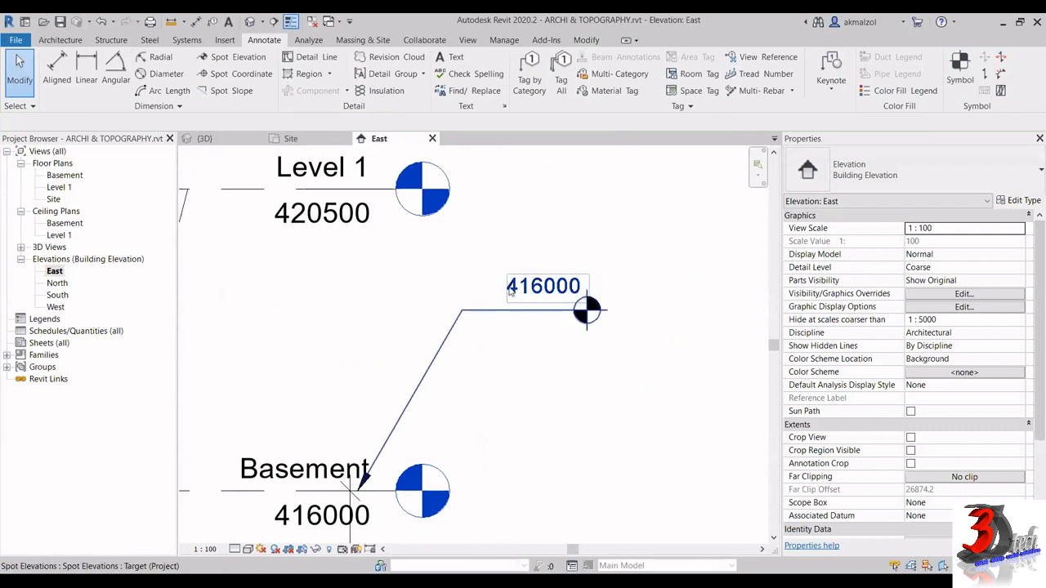
click(495, 315)
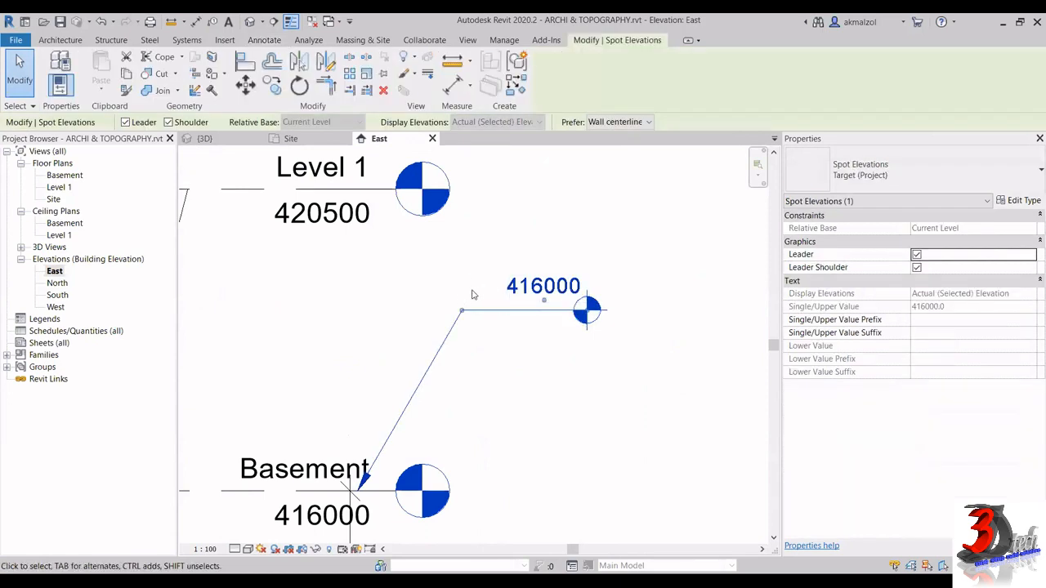
click(932, 318)
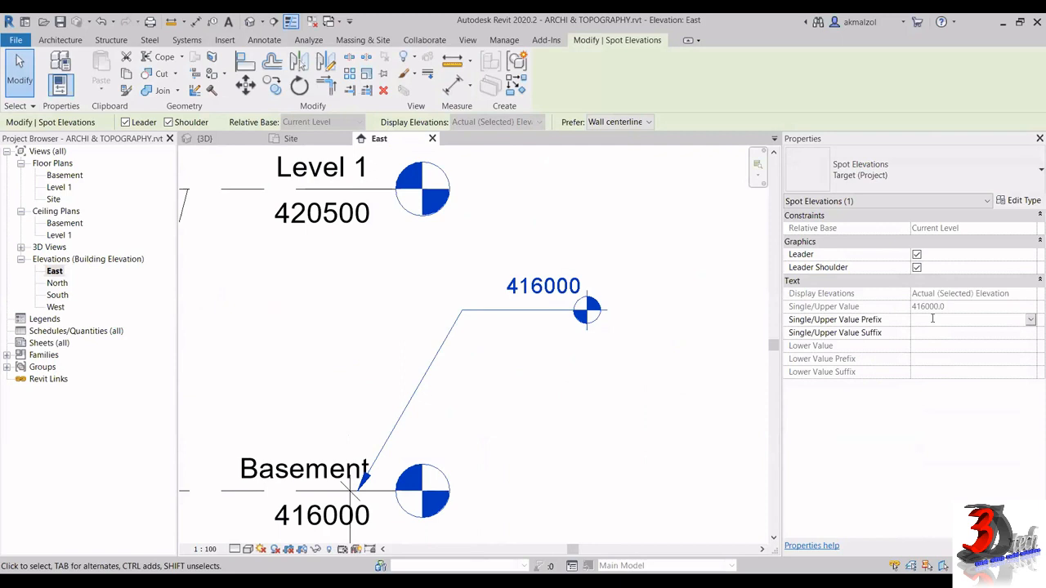
text(sp)
key(Return)
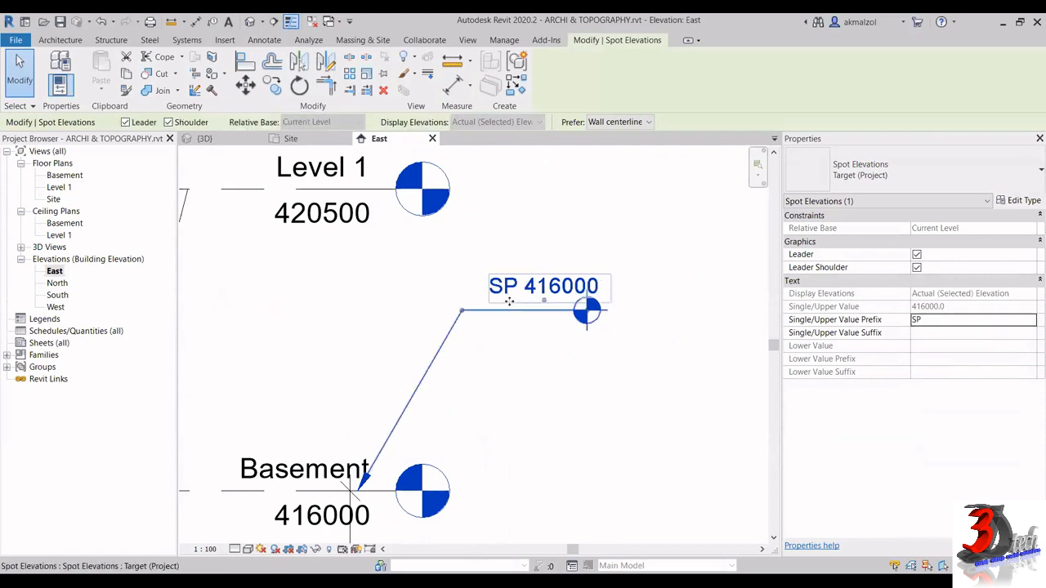
scroll(546, 325, down, 5)
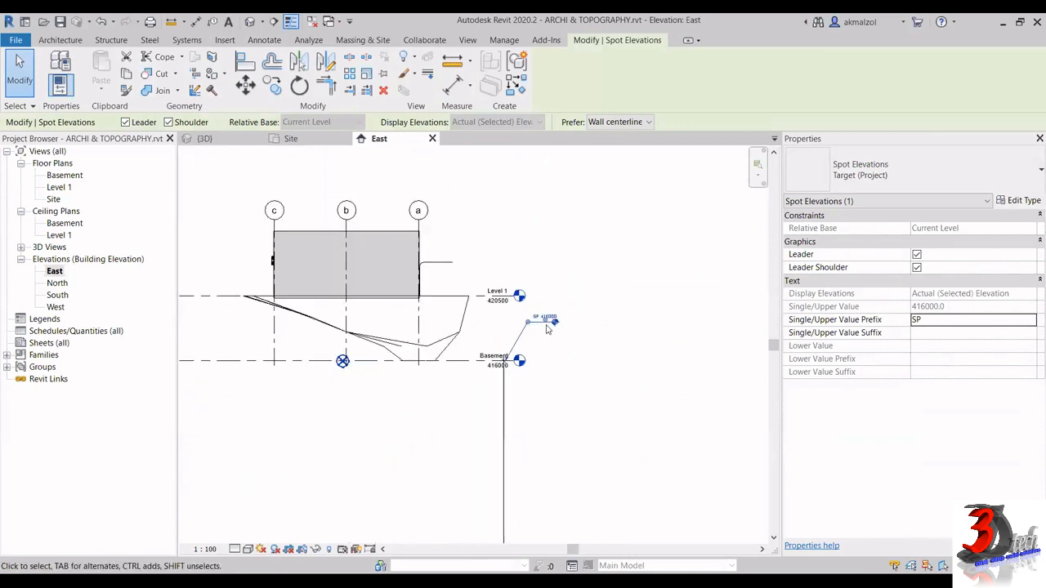
- Open the Site floor plan and examine the elevation labels on the topography contours around the survey and project base points
click(614, 263)
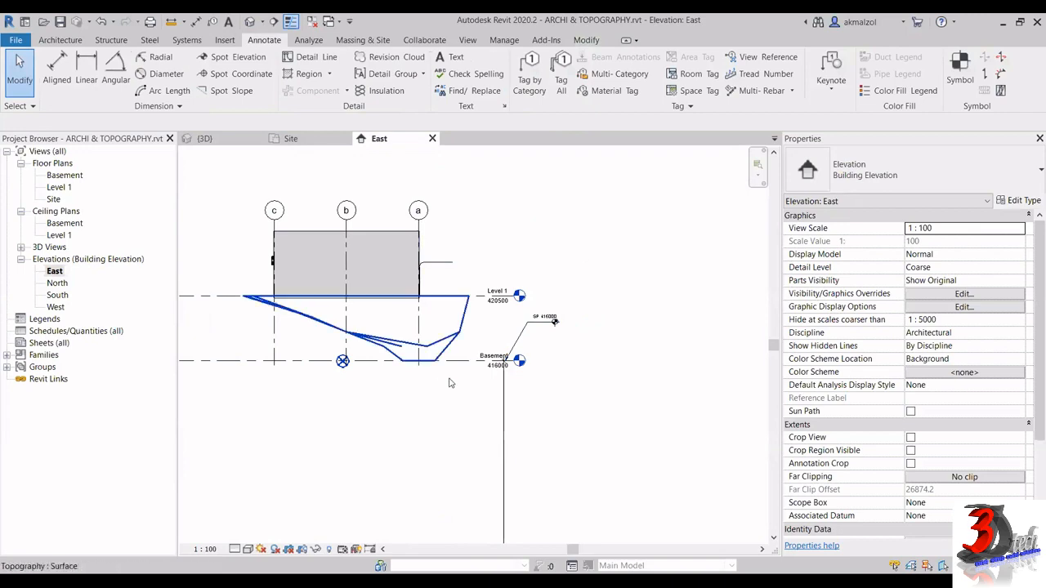
middle_drag(482, 285, 530, 296)
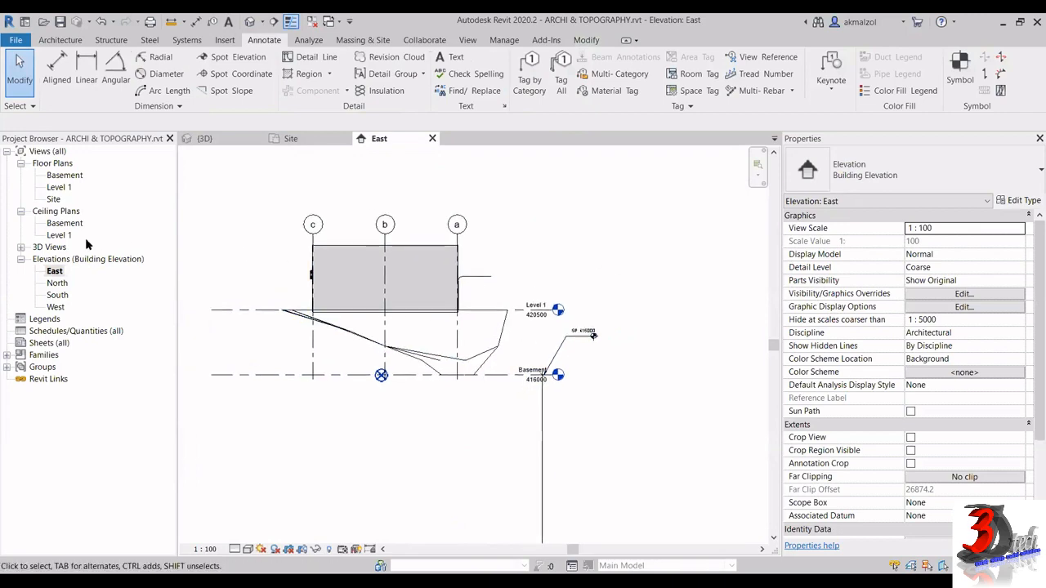
double_click(58, 201)
scroll(500, 391, up, 5)
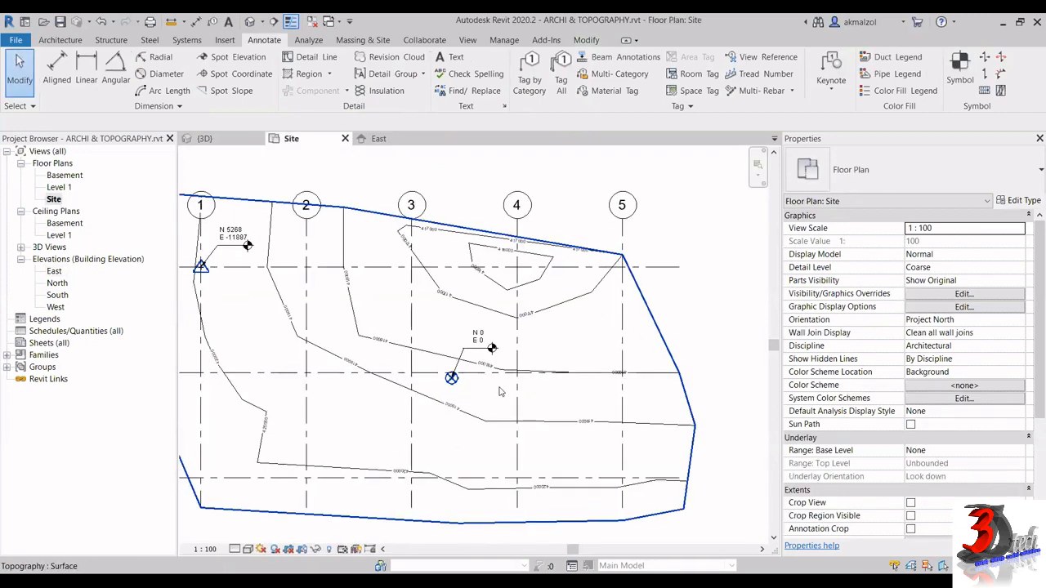
scroll(488, 359, down, 4)
middle_drag(315, 300, 483, 341)
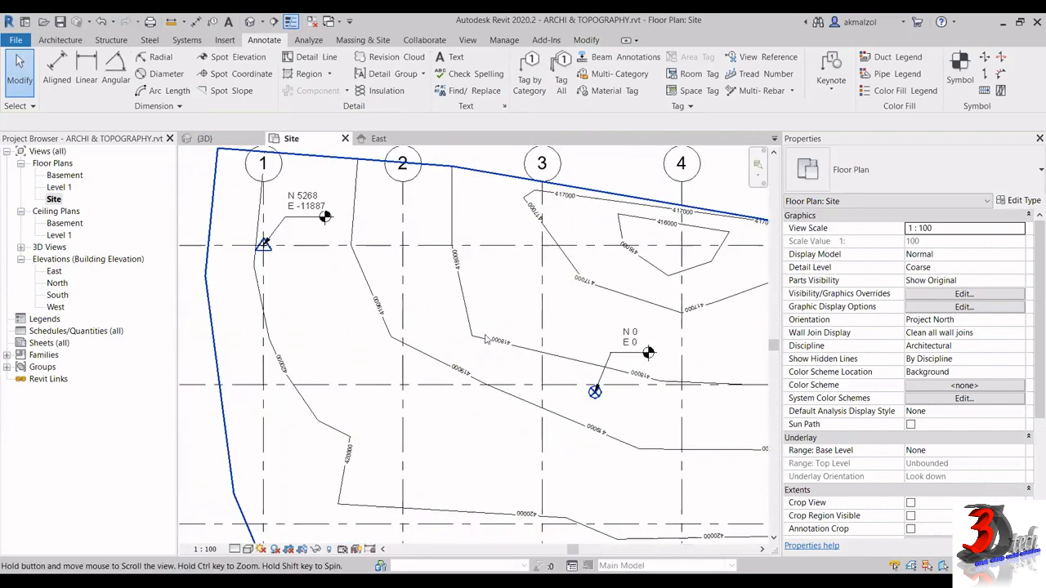
scroll(482, 340, up, 2)
scroll(535, 349, up, 2)
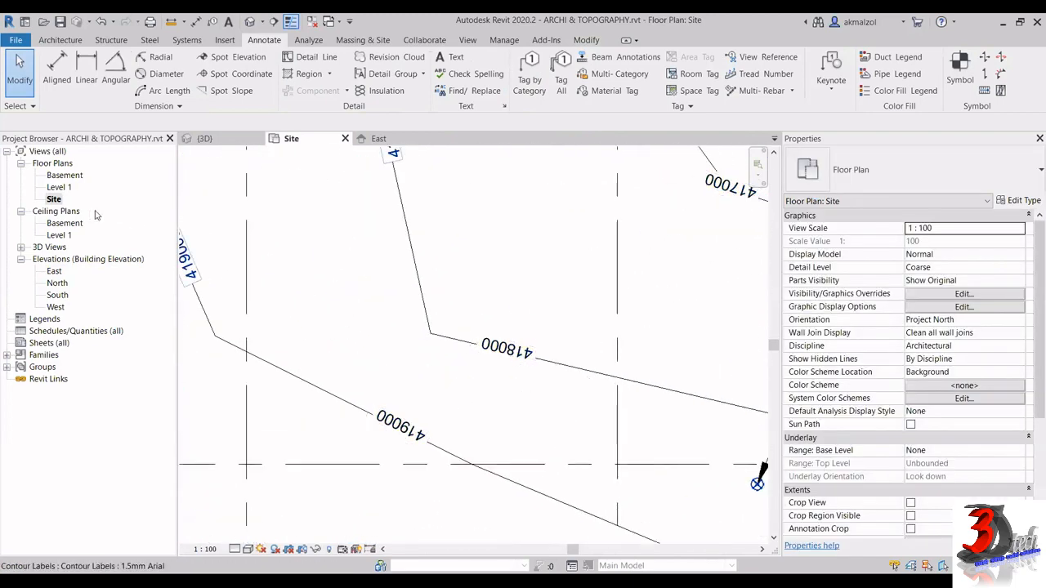
scroll(559, 345, down, 2)
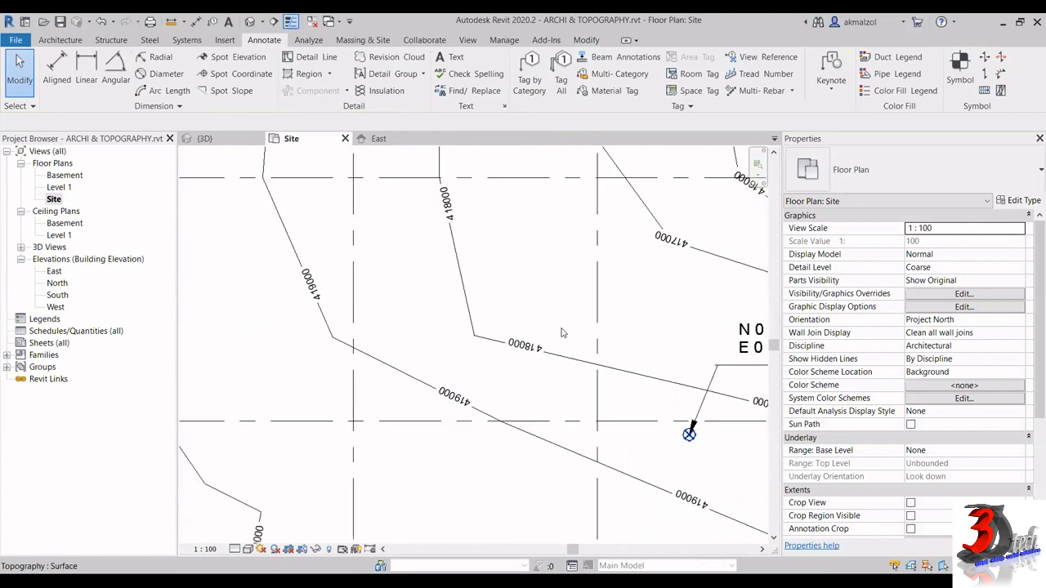
middle_drag(559, 341, 527, 341)
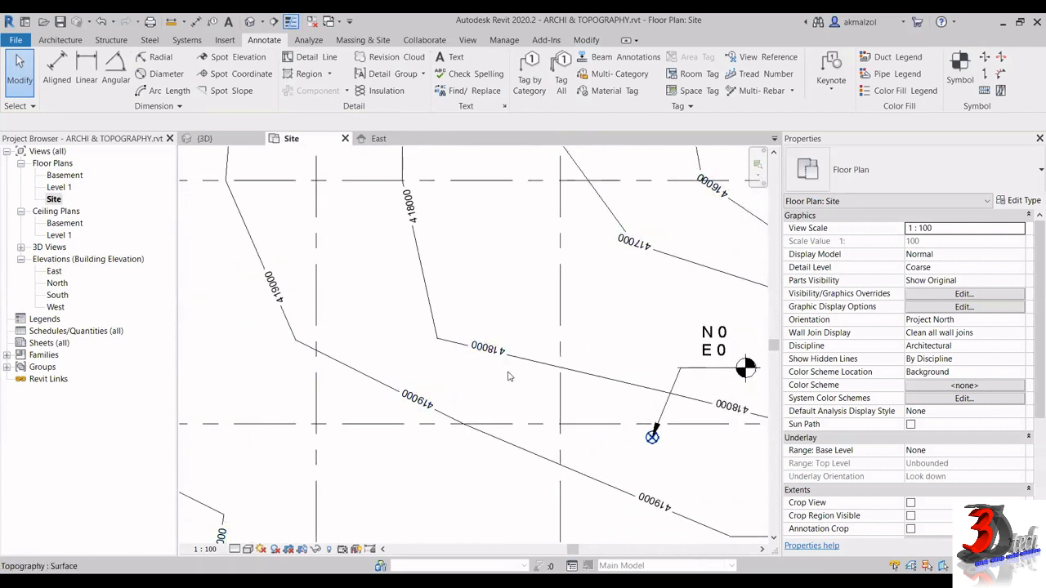
mouse_move(507, 368)
middle_down()
mouse_move(451, 373)
mouse_move(553, 366)
middle_up()
scroll(460, 342, down, 2)
- Set the Elevation Base of the 1.5mm Arial contour label type to Project Base Point and check the relabelled contours
click(402, 365)
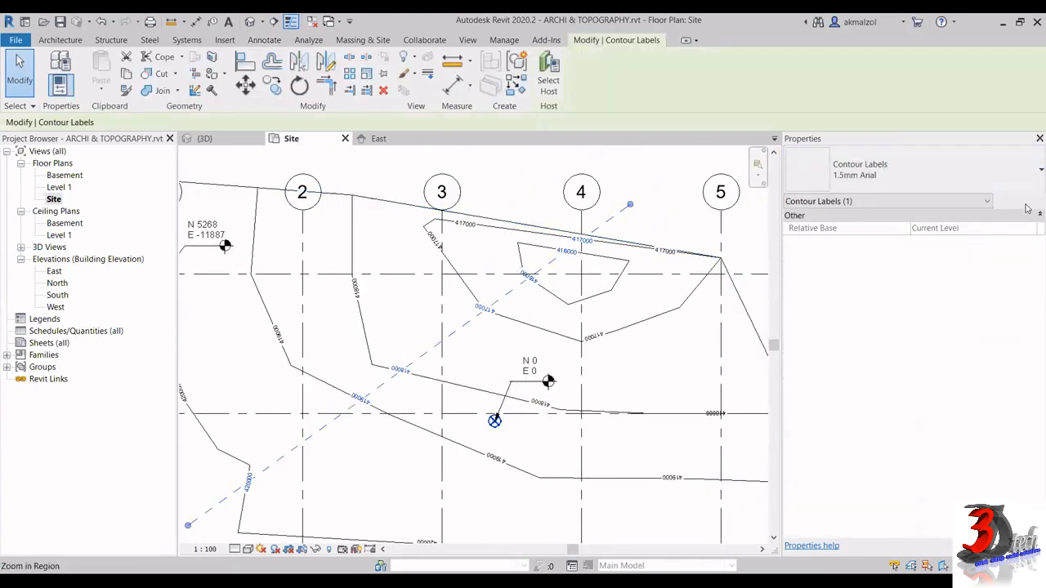
click(1021, 201)
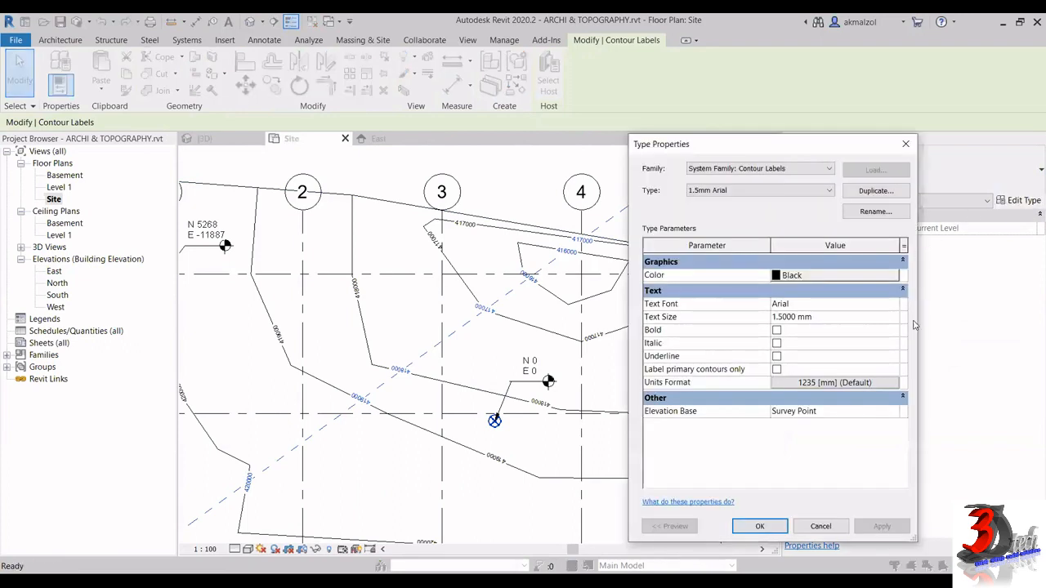
click(896, 414)
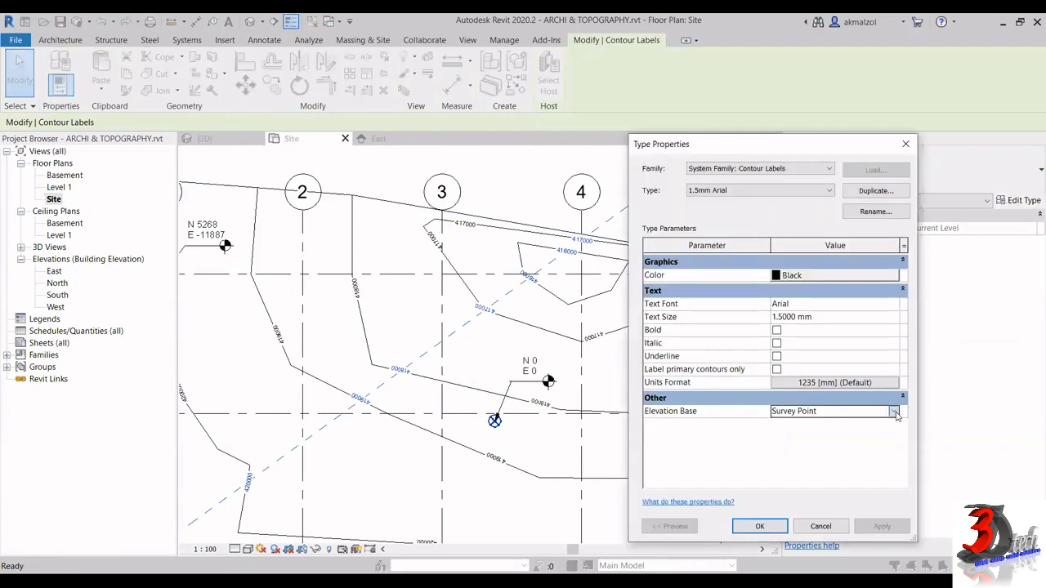
click(893, 412)
click(759, 526)
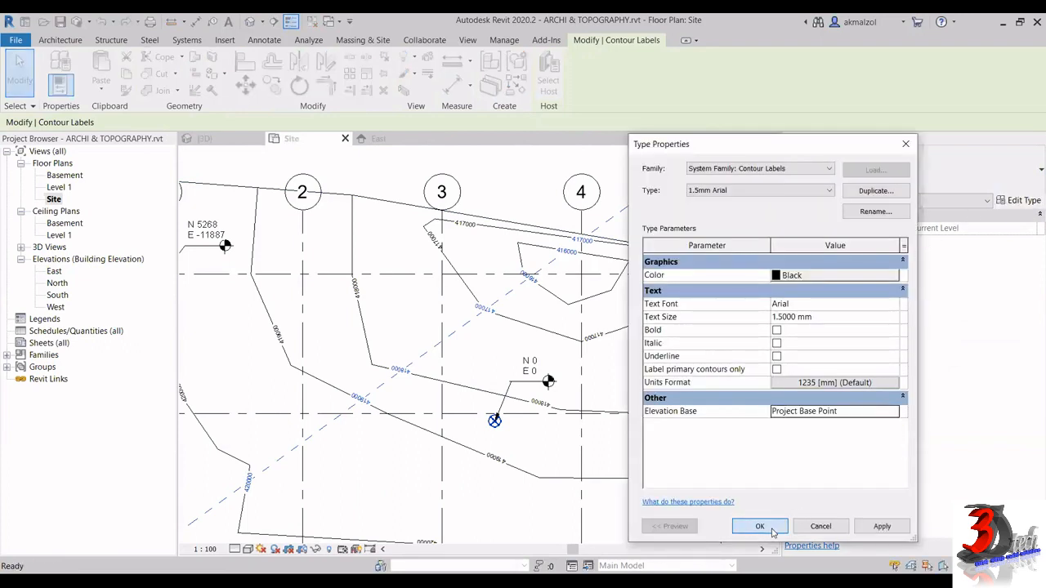
click(759, 526)
scroll(523, 408, up, 5)
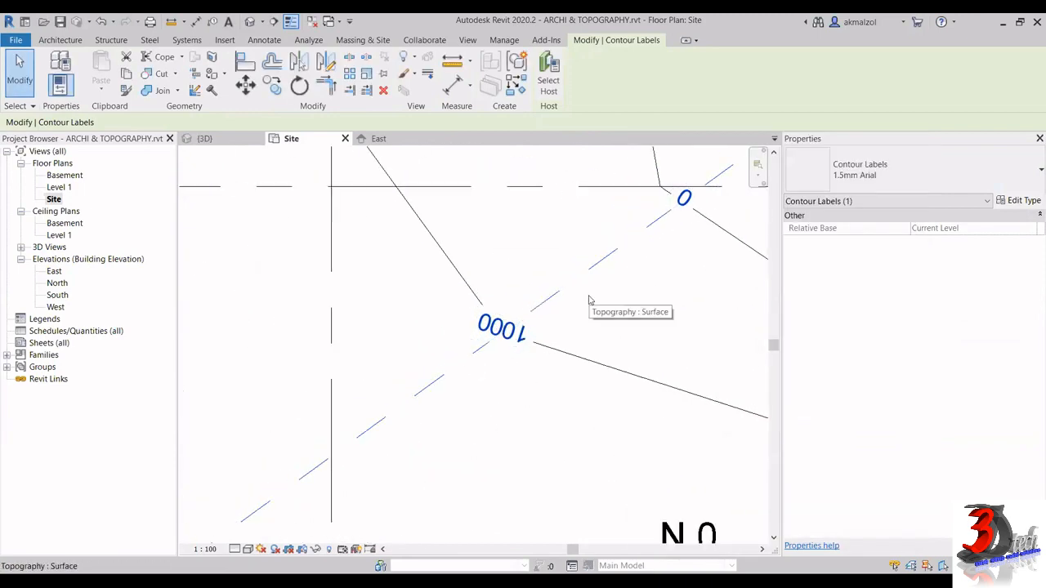
scroll(589, 300, down, 10)
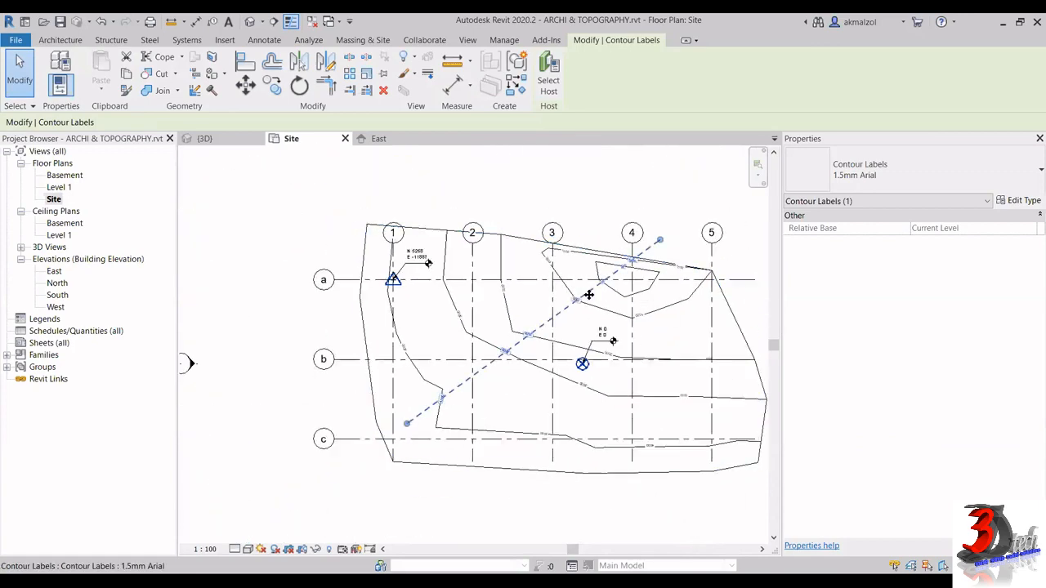
middle_drag(356, 333, 330, 350)
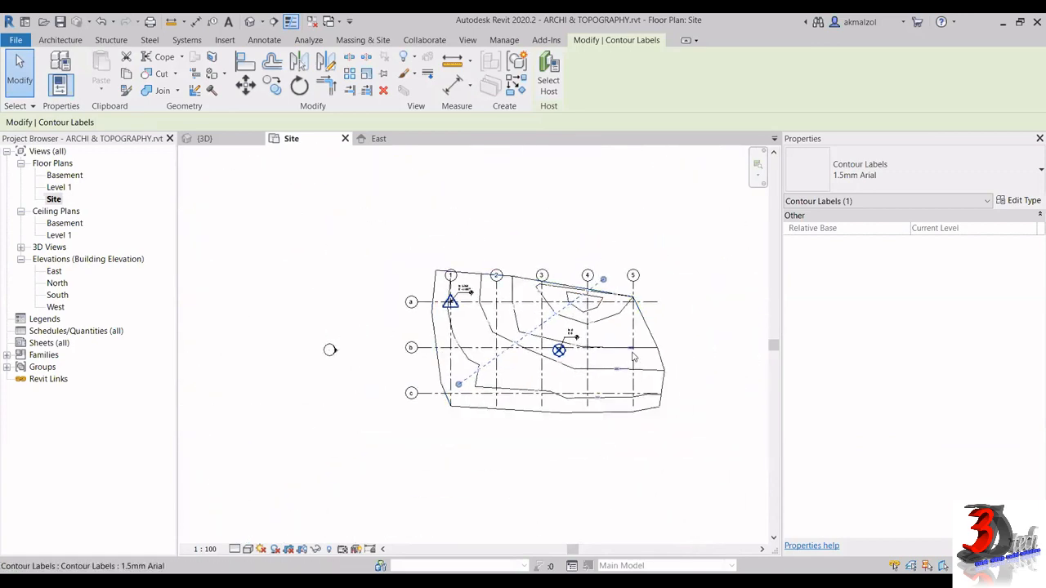